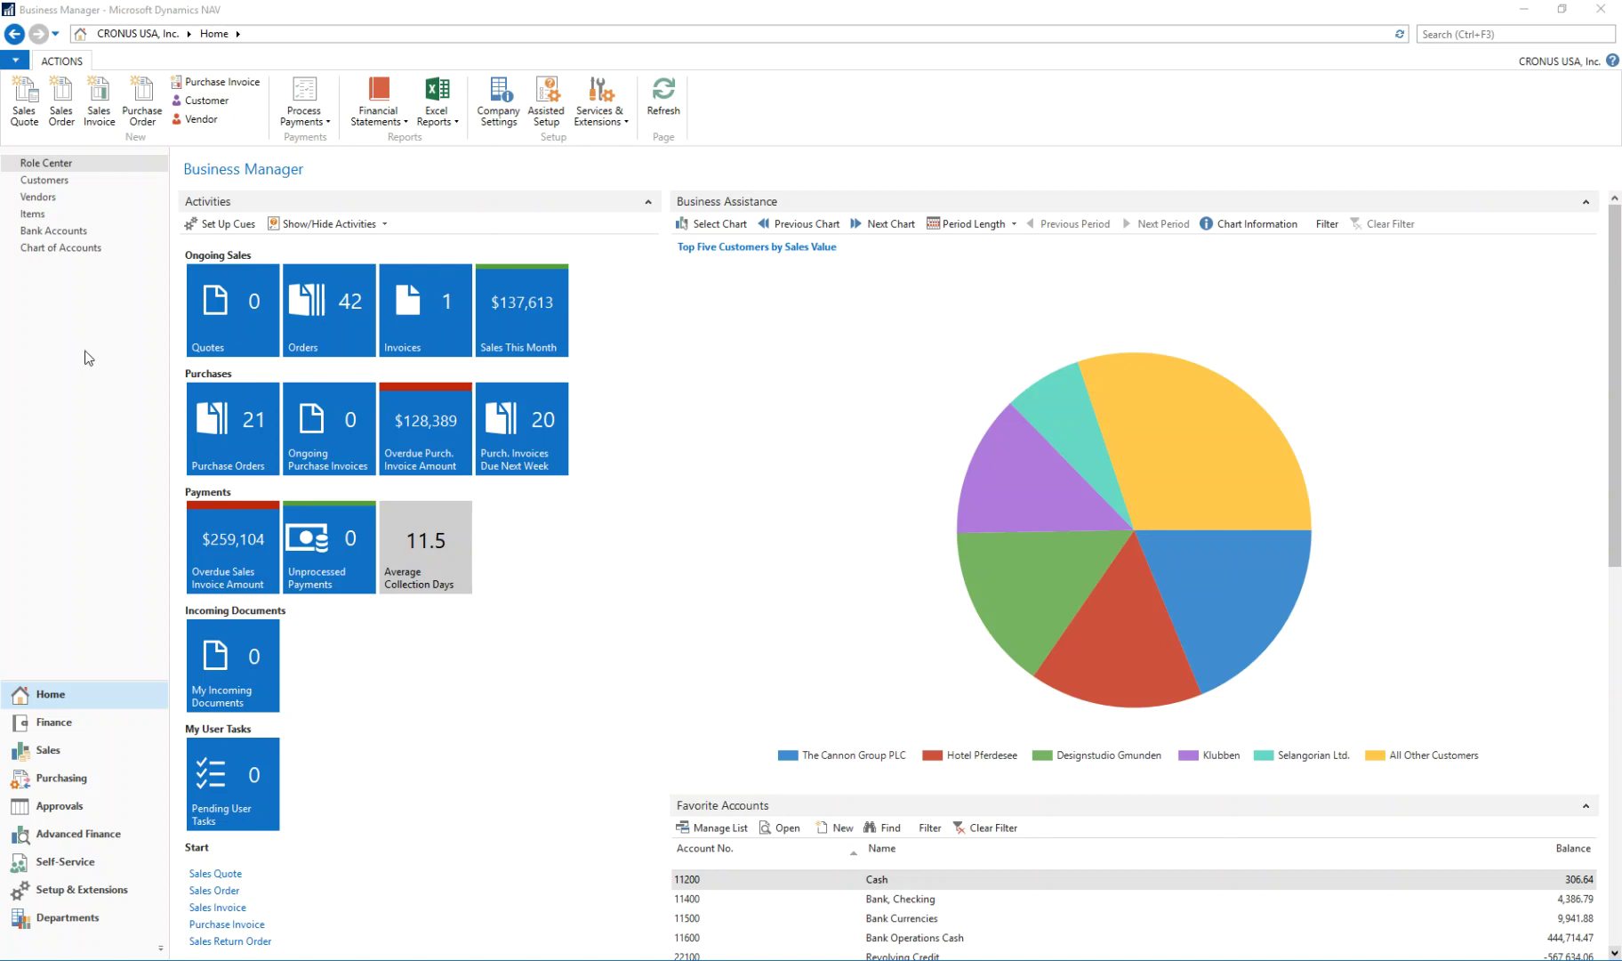
Export the Income Statement from NAV's Excel Reports list and allow the workbook content to run
{"action": "left_click", "coordinate": [444, 96]}
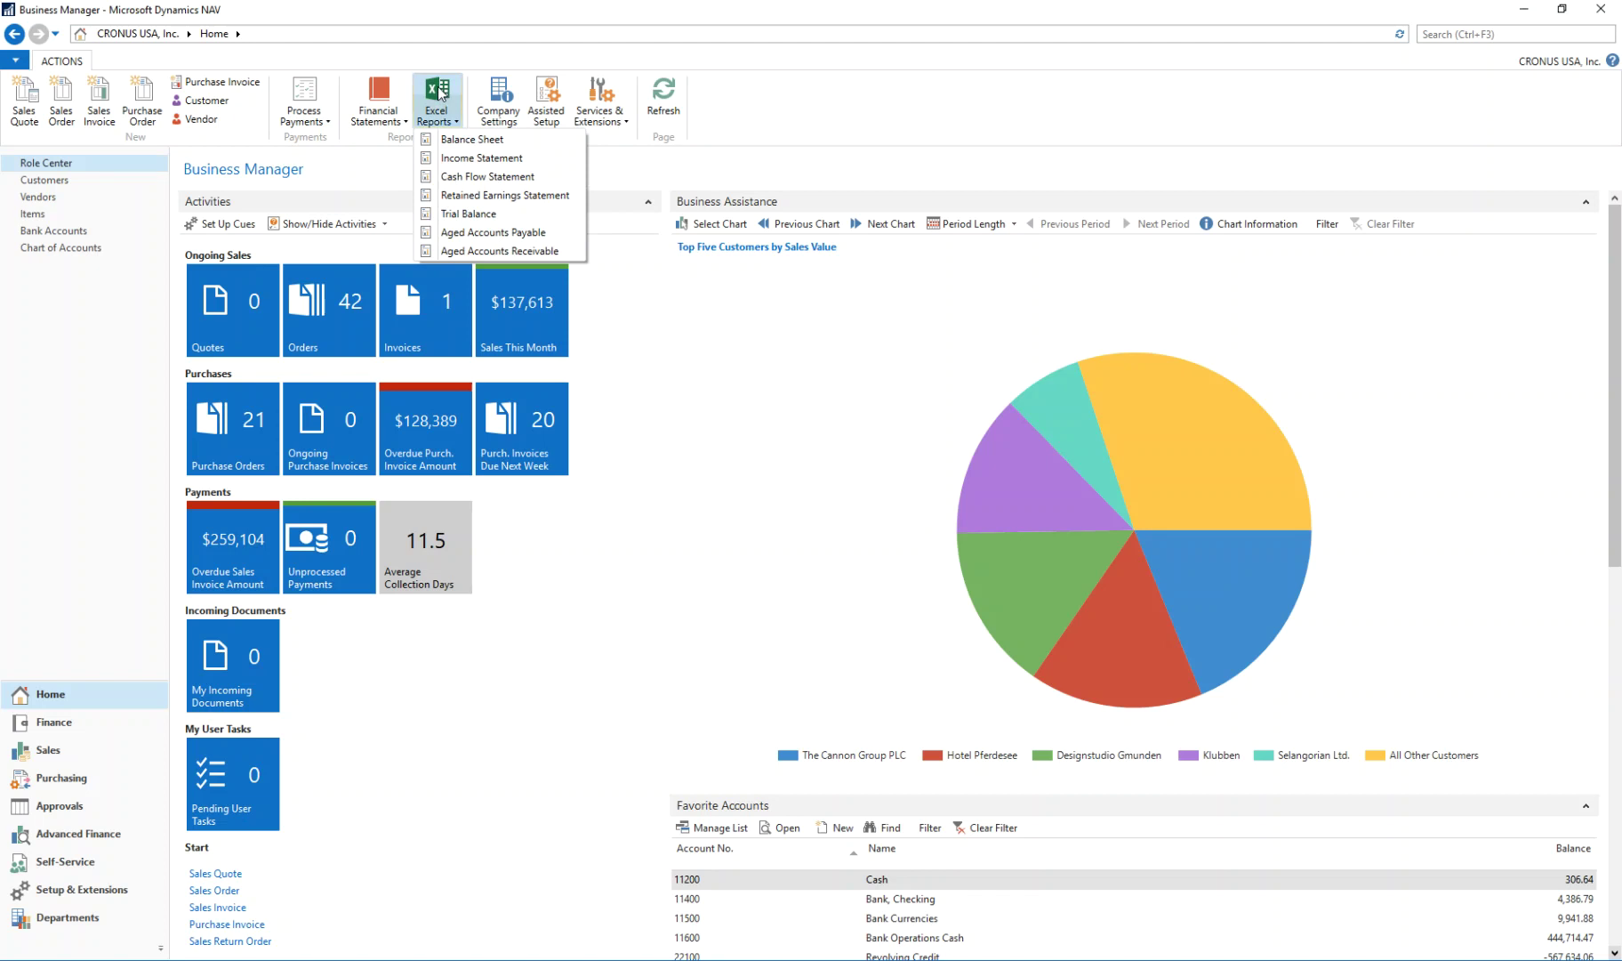
{"action": "left_click", "coordinate": [497, 159]}
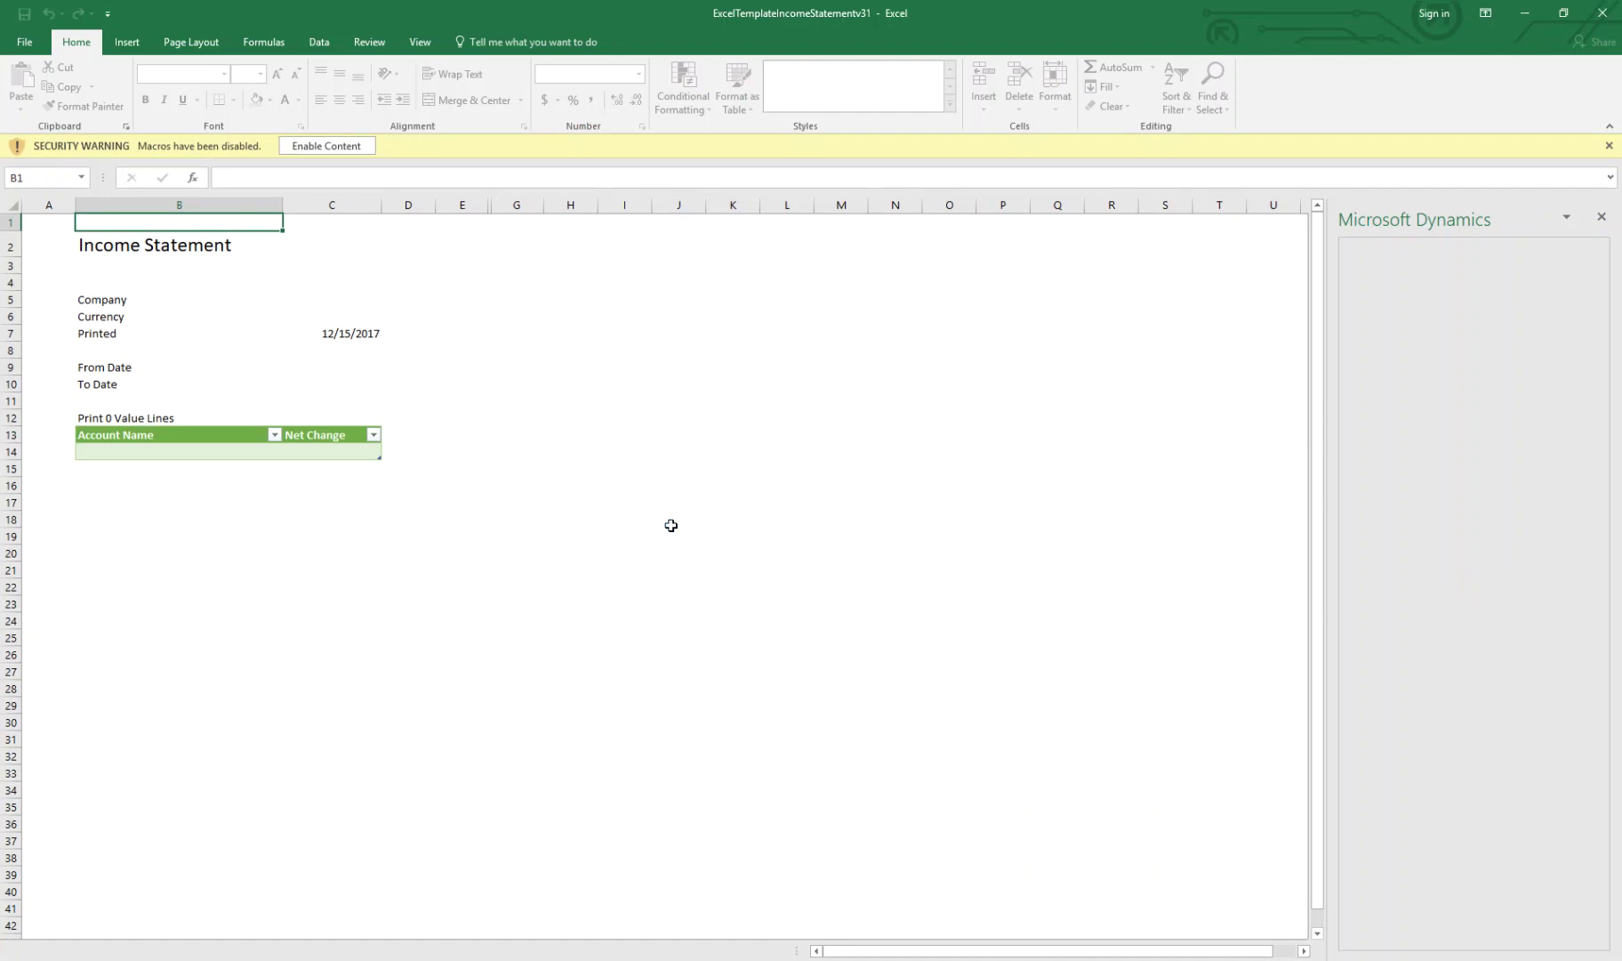
{"action": "left_click", "coordinate": [338, 147]}
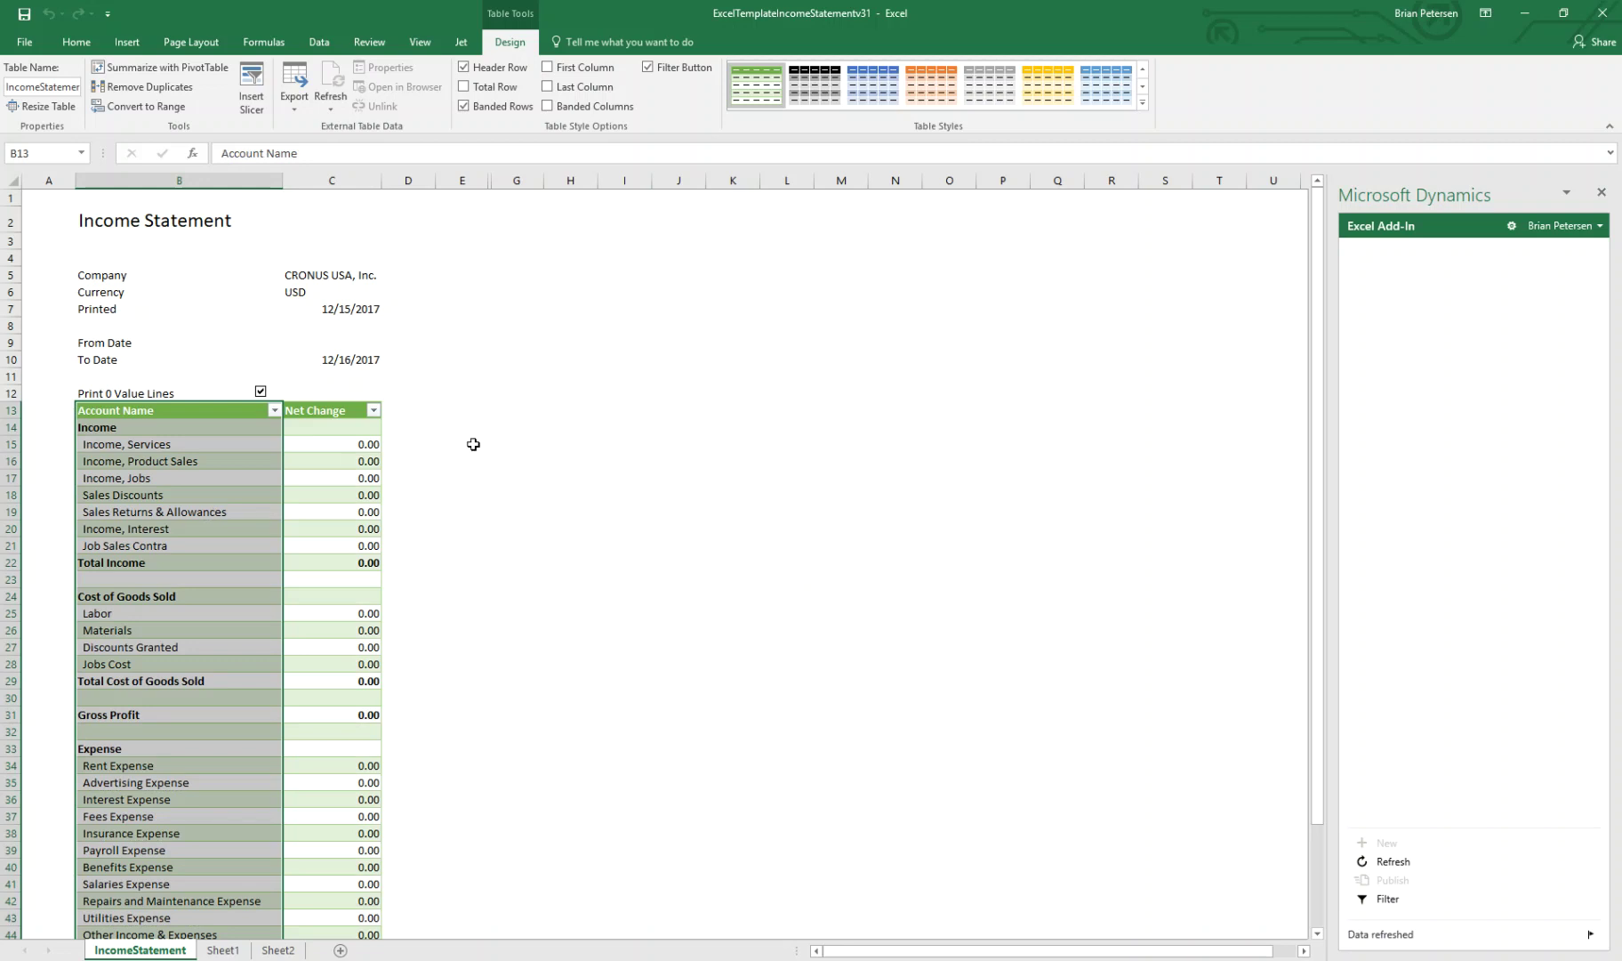
Review the loaded Income Statement's Net Change column, where every account shows 0.00
{"action": "left_click", "coordinate": [315, 414]}
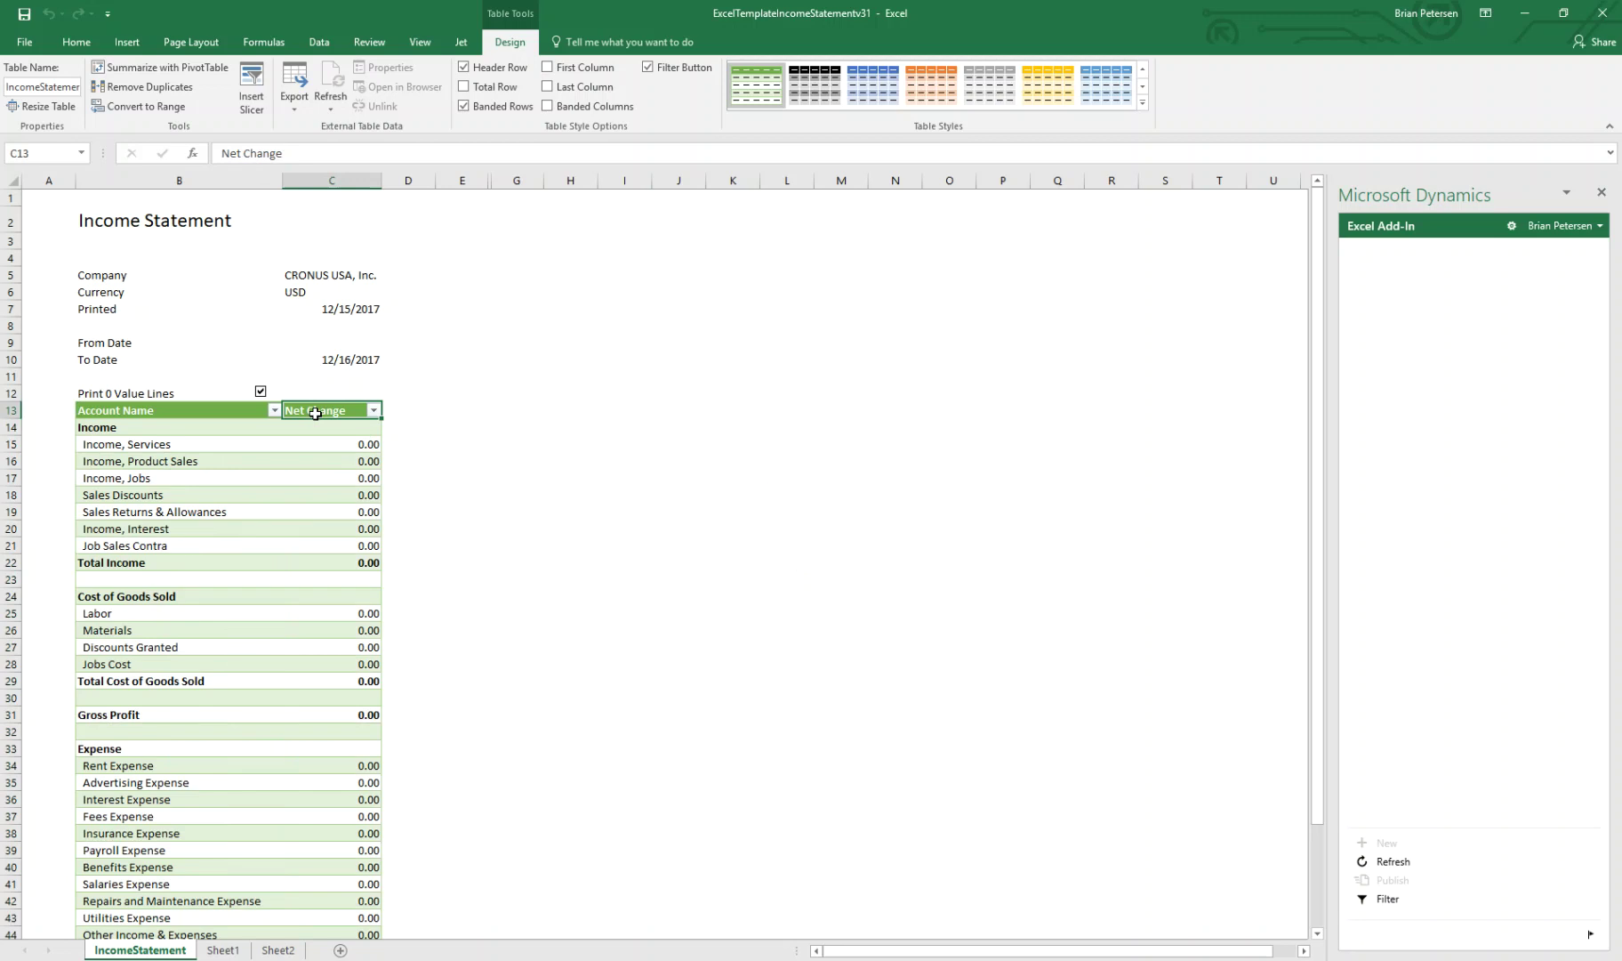
{"action": "scroll", "coordinate": [313, 512], "scroll_direction": "down", "scroll_amount": 5}
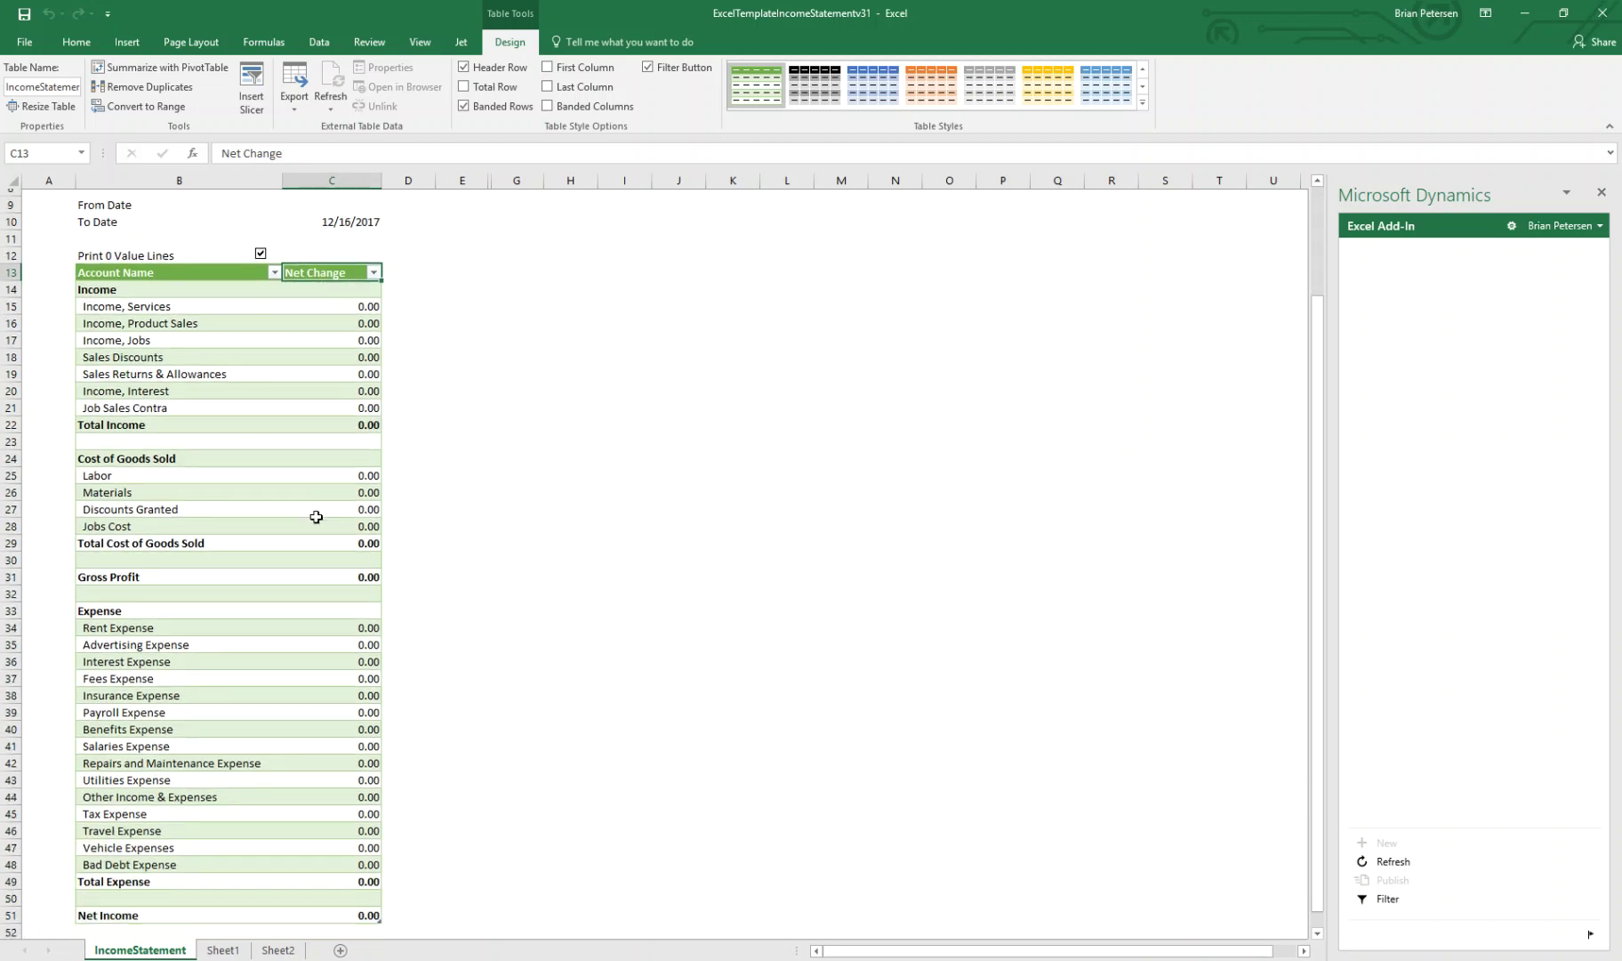
{"action": "scroll", "coordinate": [320, 520], "scroll_direction": "up", "scroll_amount": 5}
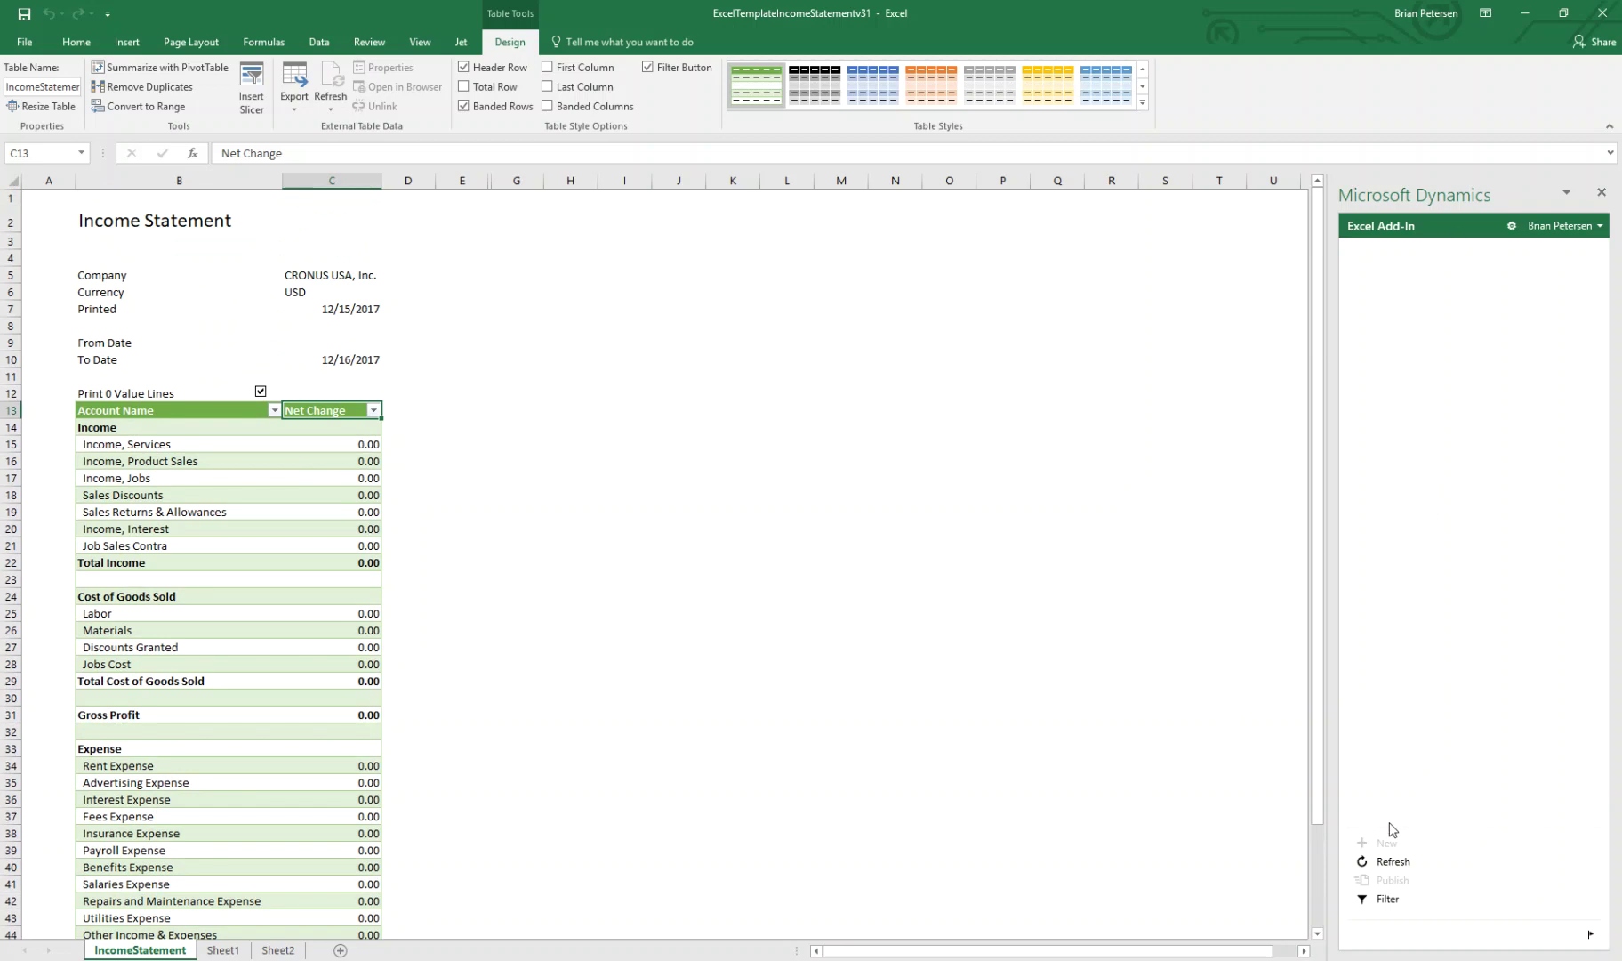
Add a Date Filter of 12/31/2018 to the Dynamics data and refresh the Income Statement
{"action": "left_click", "coordinate": [1389, 905]}
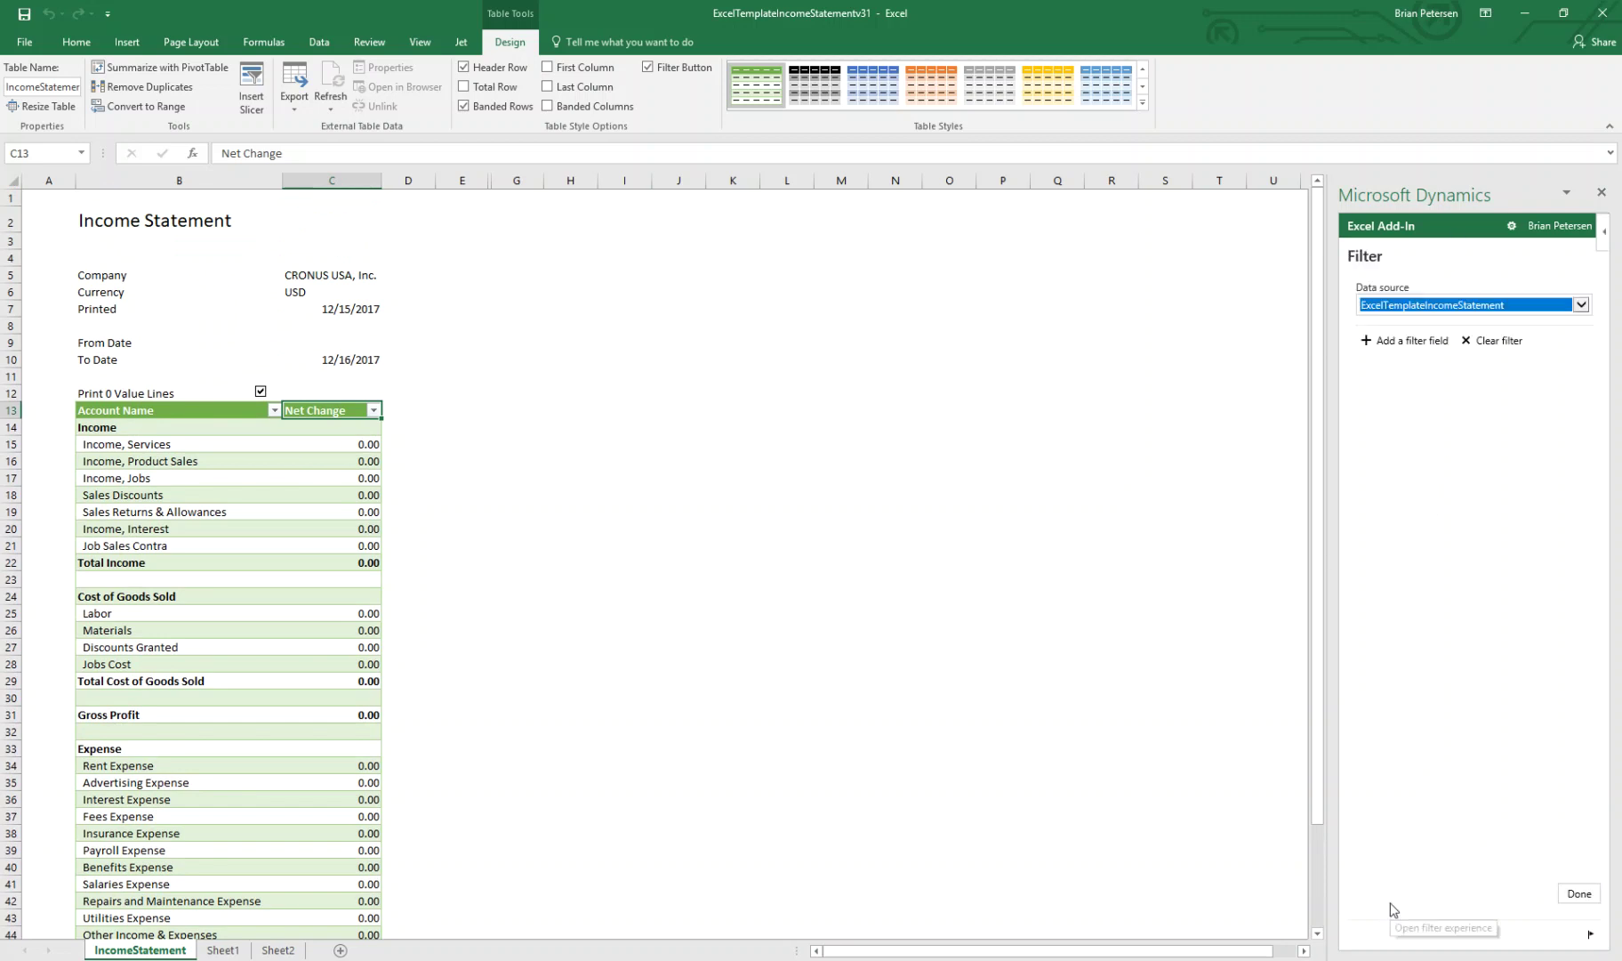
{"action": "left_click", "coordinate": [1404, 346]}
{"action": "left_click", "coordinate": [1393, 366]}
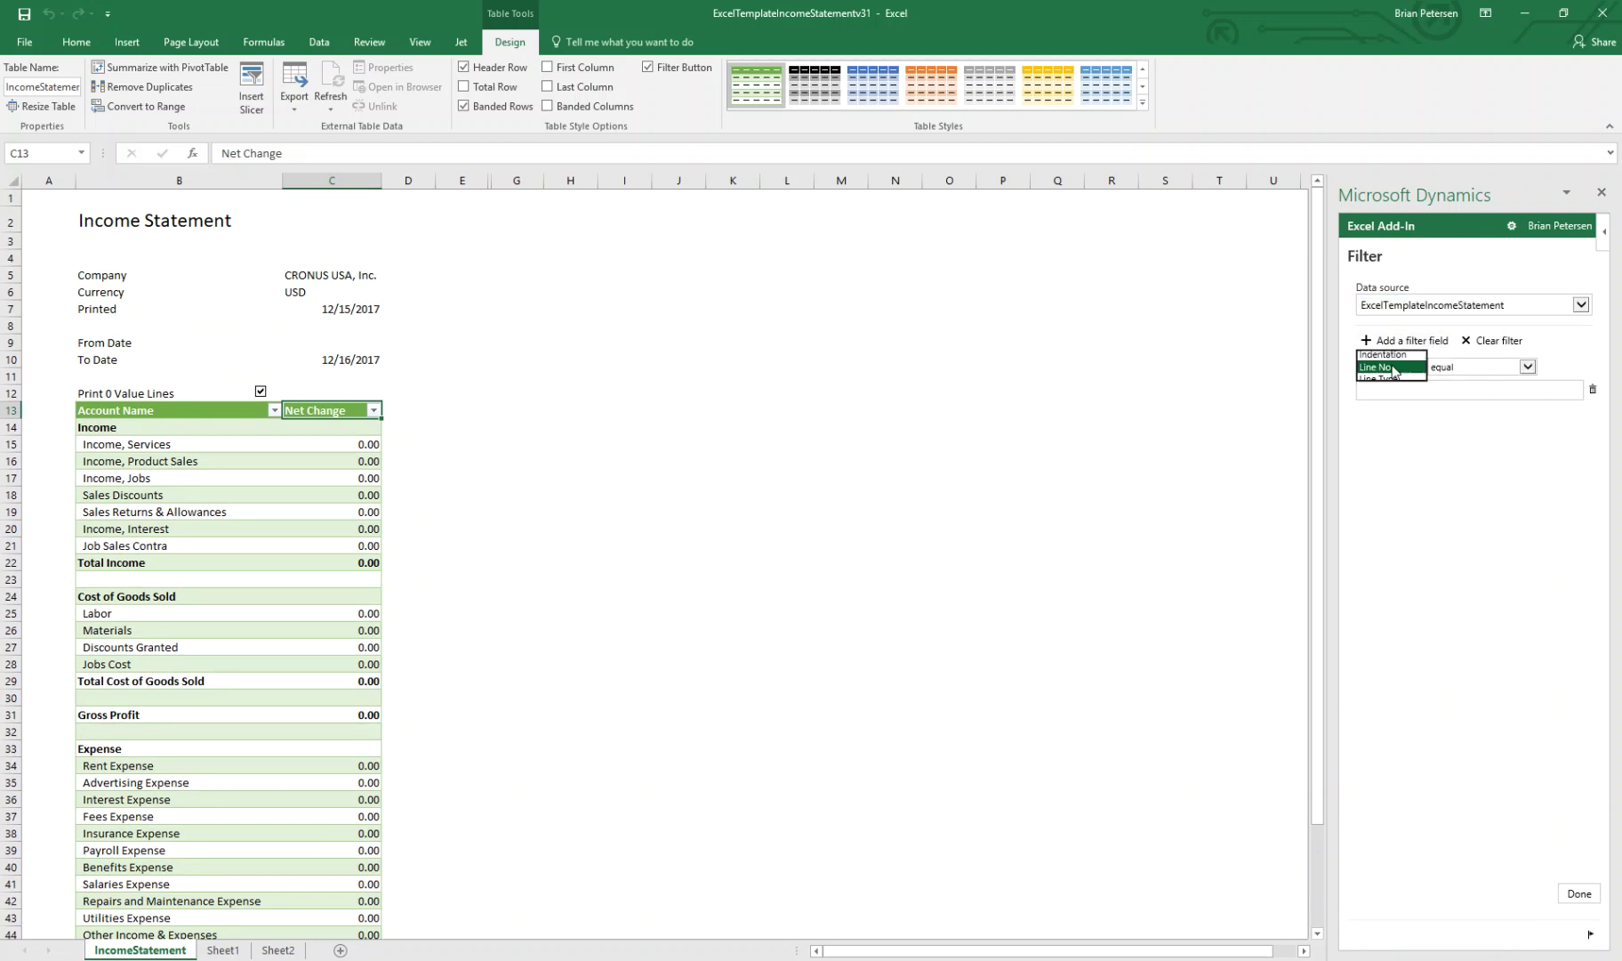
{"action": "left_click", "coordinate": [1390, 331]}
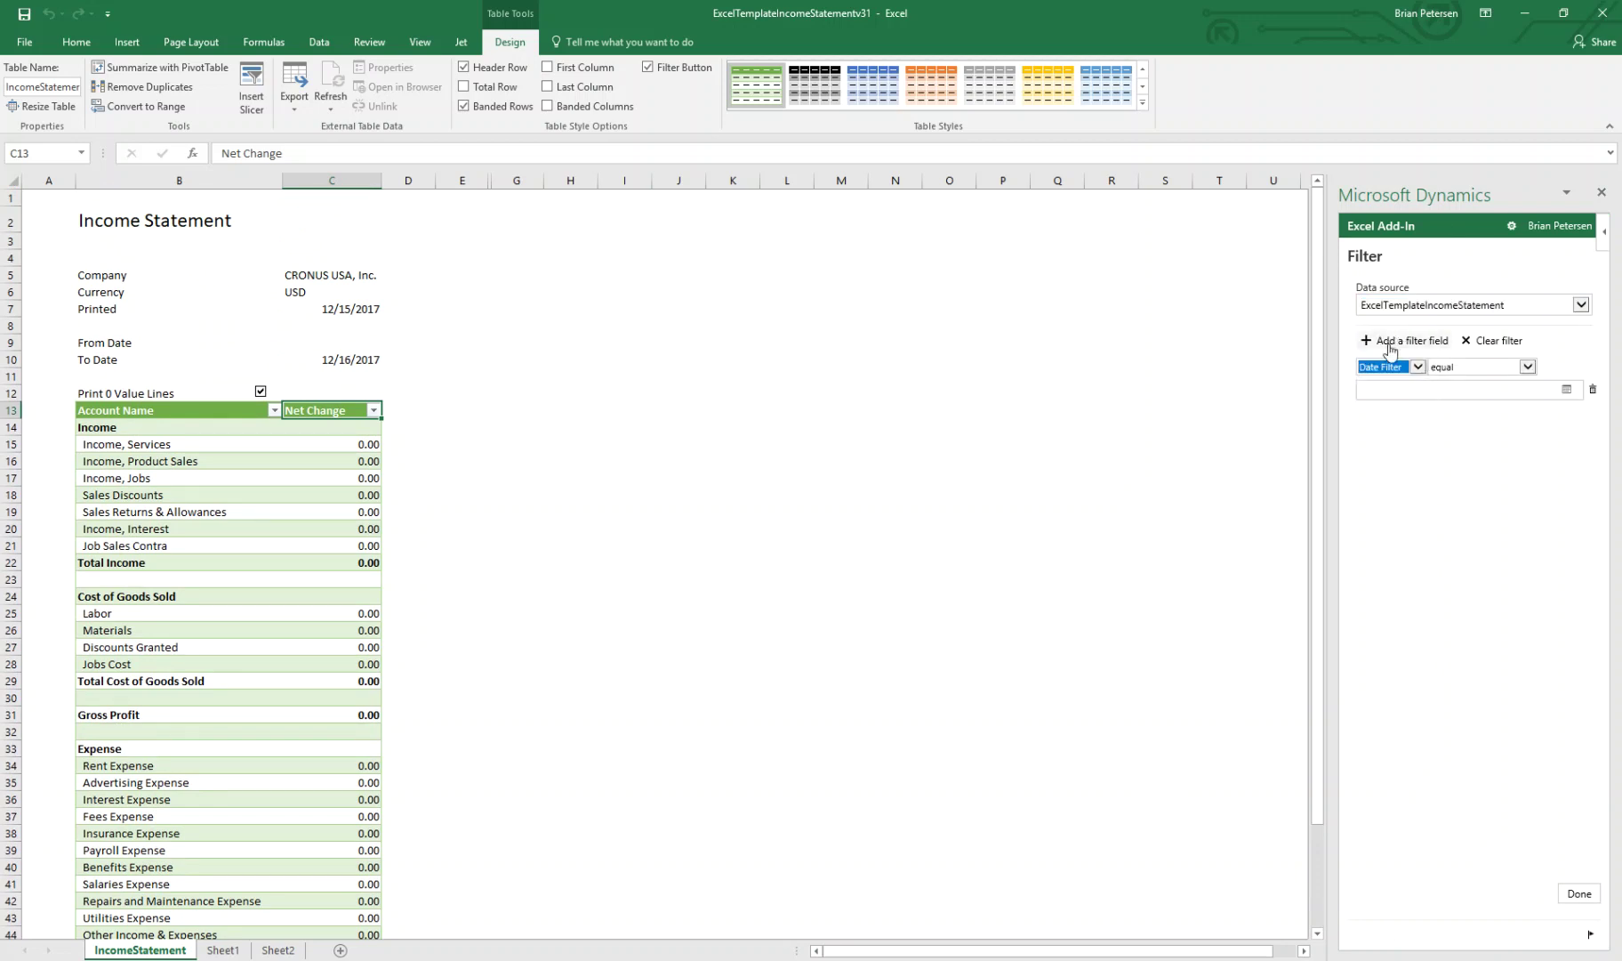
{"action": "left_click", "coordinate": [1387, 389]}
{"action": "type", "text": "12/31/2018"}
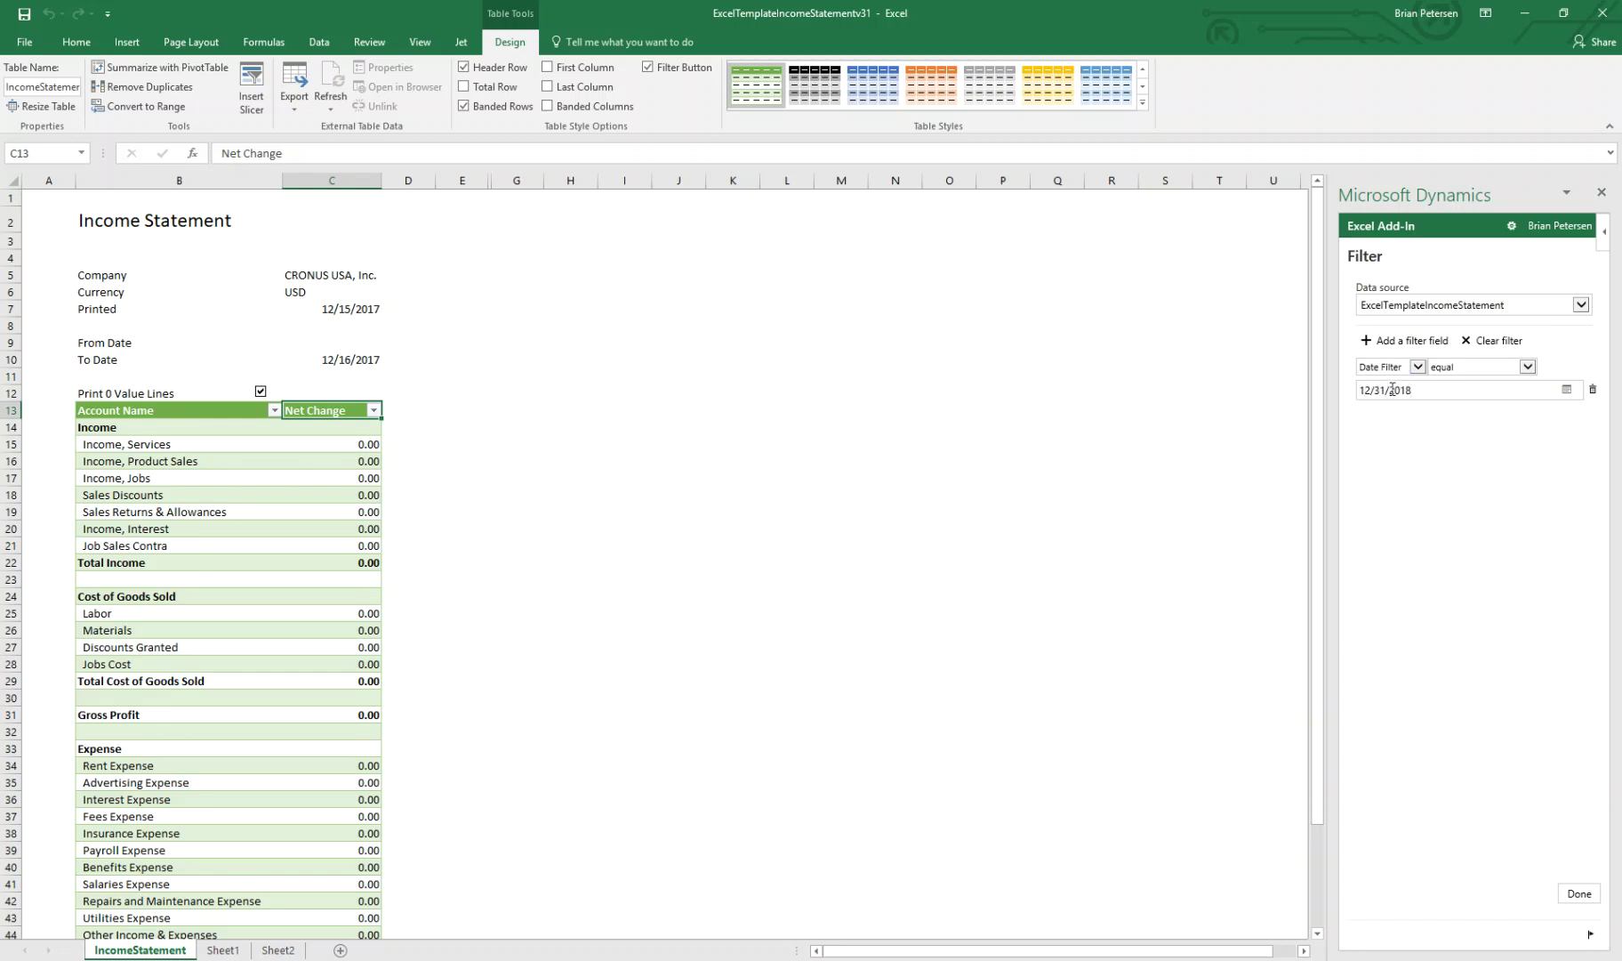
{"action": "left_click", "coordinate": [1578, 895]}
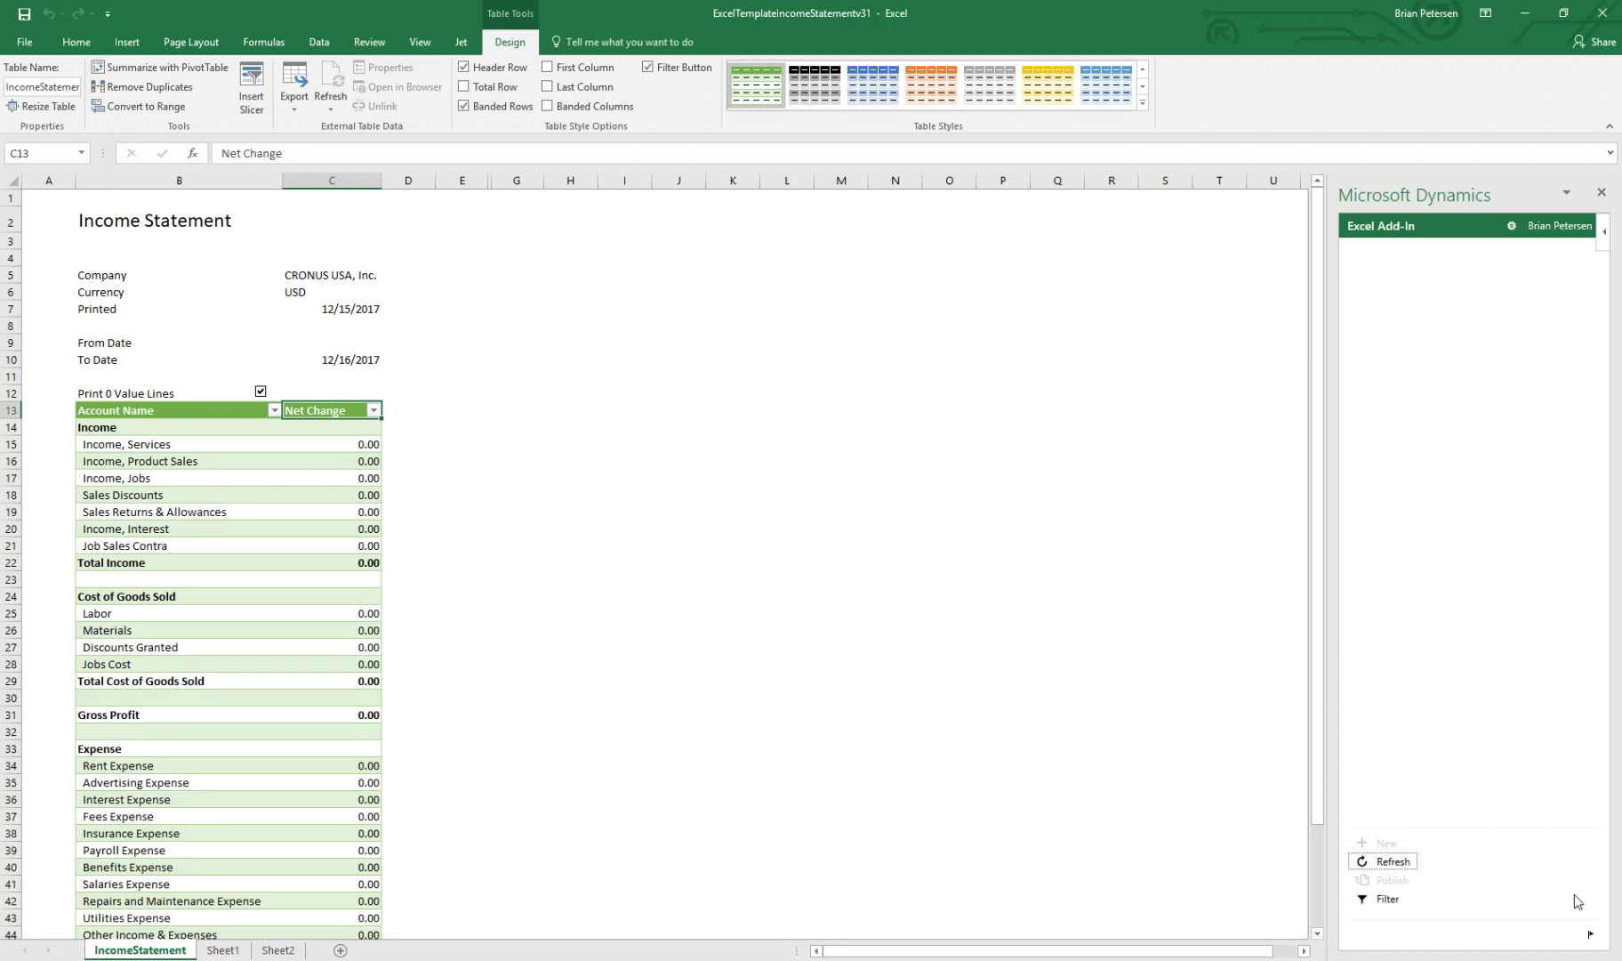
{"action": "left_click", "coordinate": [1393, 863]}
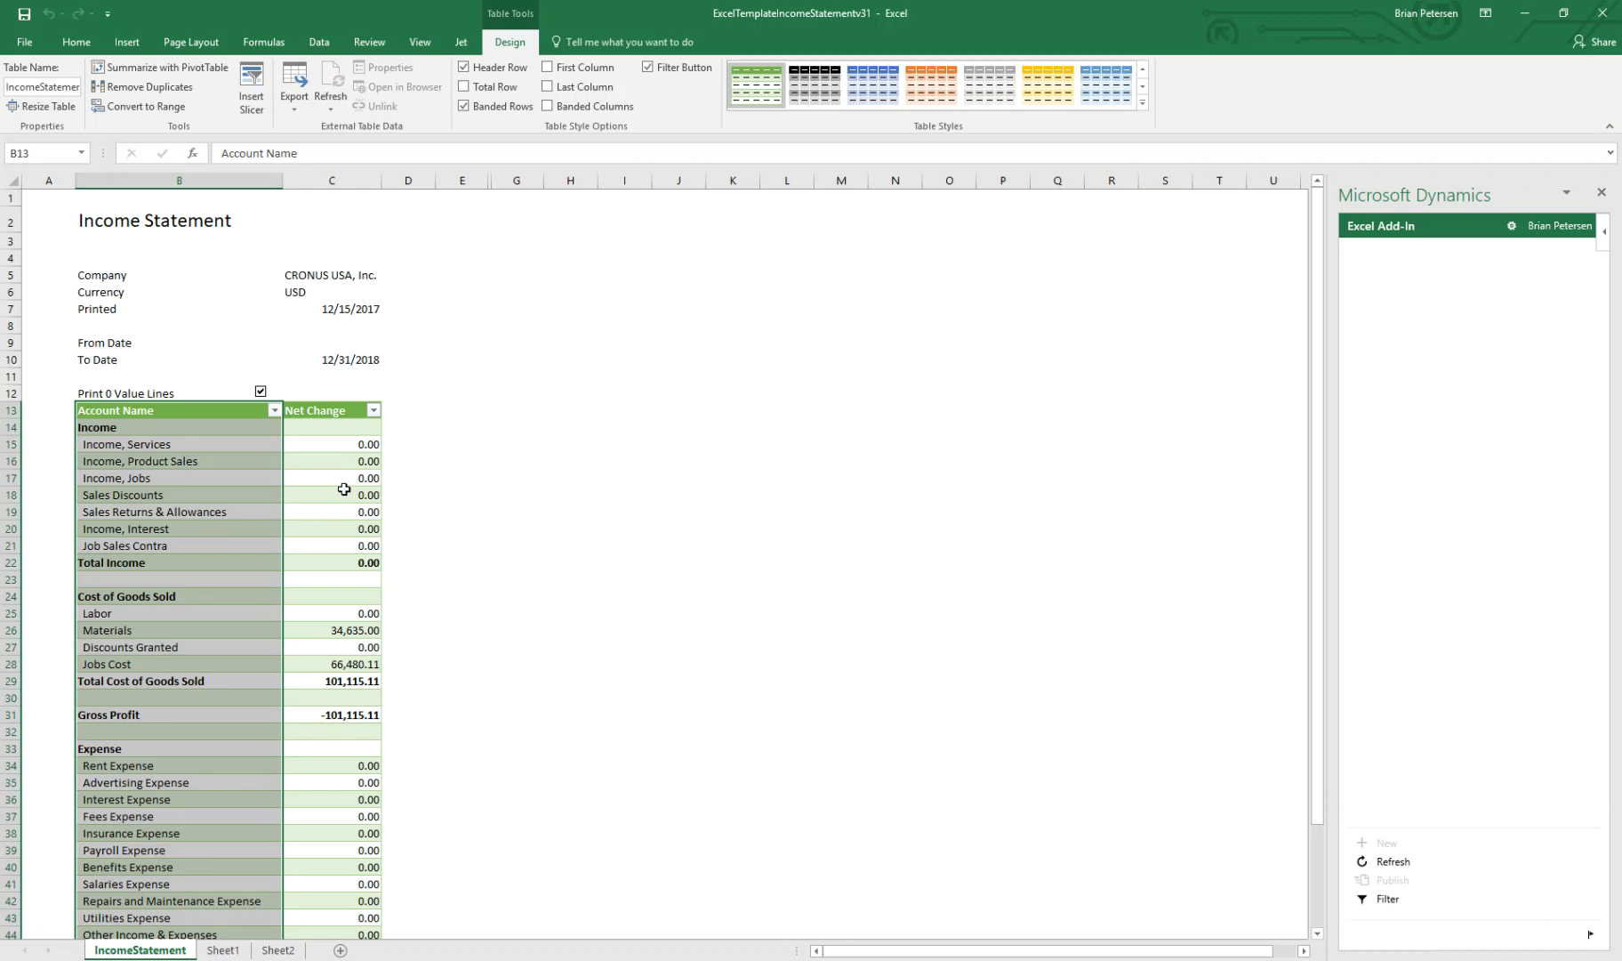
Check the Materials, Jobs Cost and Income, Services values, then switch to the NAV105 Jet Reports workbook
{"action": "left_click", "coordinate": [336, 626]}
{"action": "left_click", "coordinate": [336, 664]}
{"action": "scroll", "coordinate": [335, 639], "scroll_direction": "down", "scroll_amount": 5}
{"action": "scroll", "coordinate": [331, 640], "scroll_direction": "up", "scroll_amount": 4}
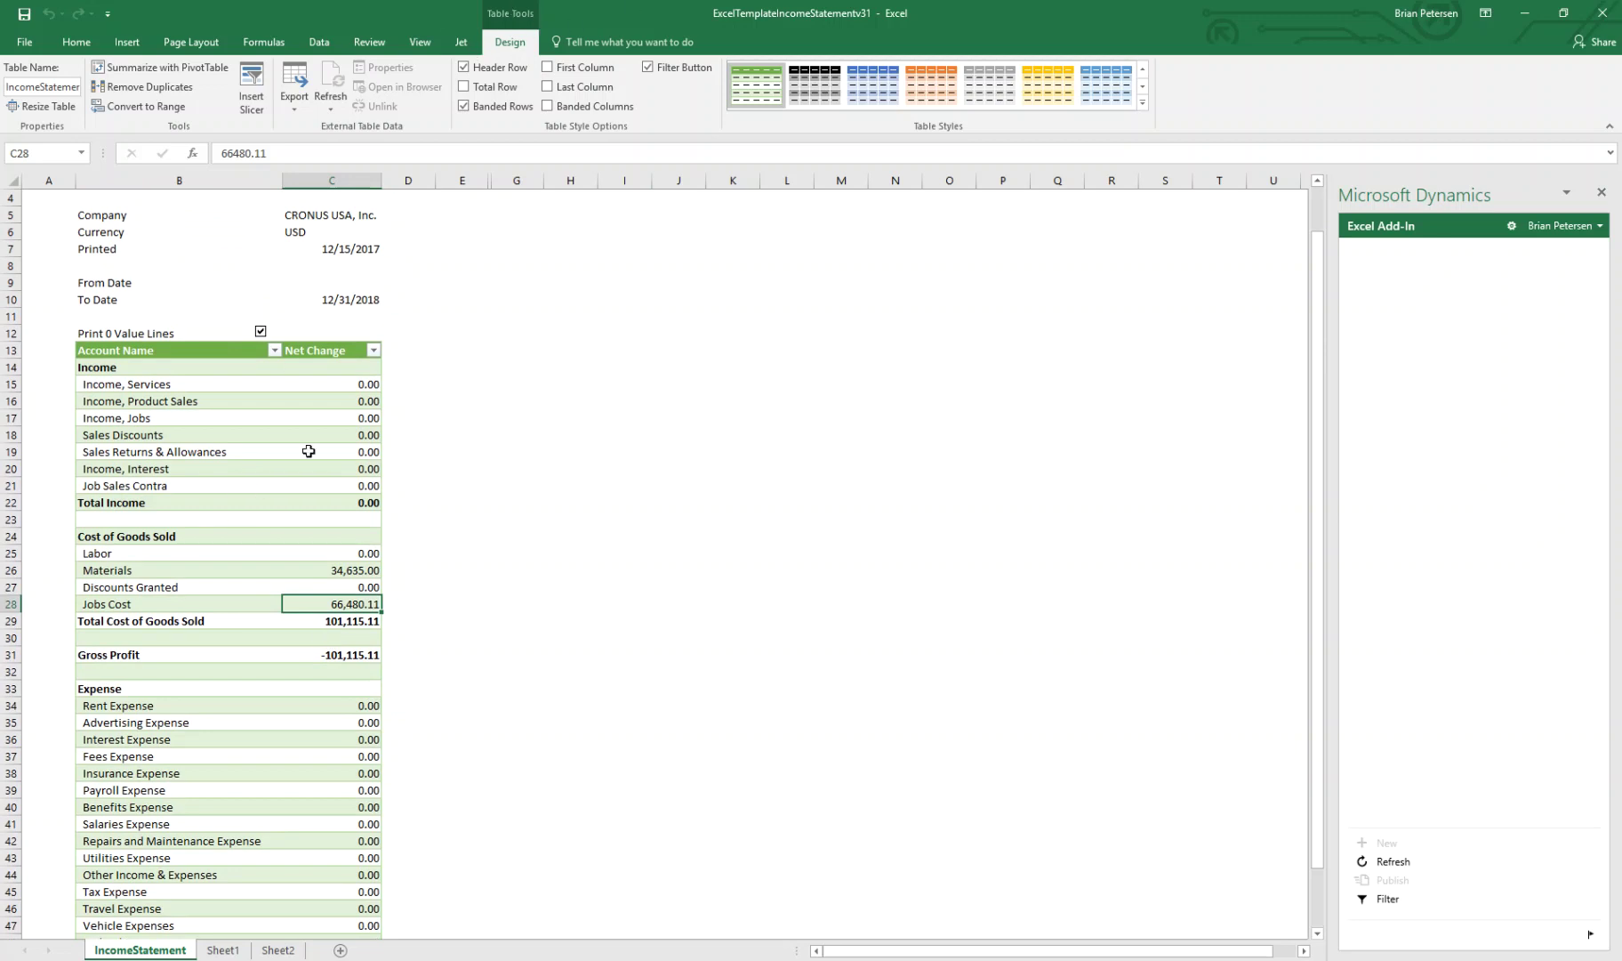
{"action": "left_click", "coordinate": [335, 383]}
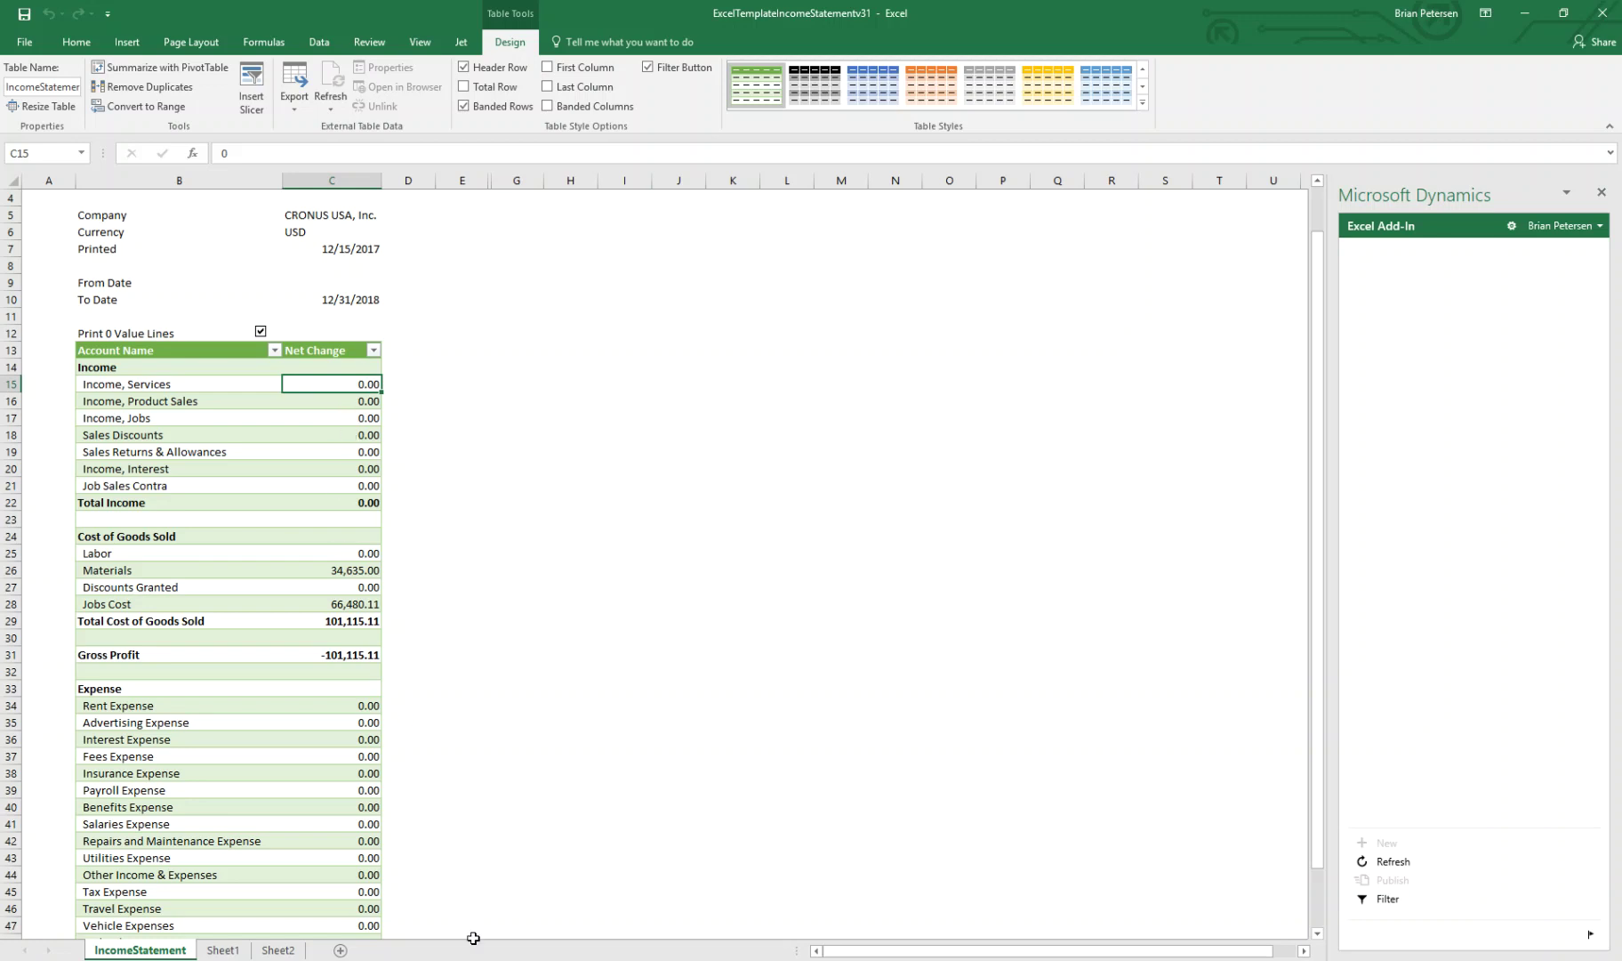
{"action": "mouse_move", "coordinate": [473, 956]}
{"action": "left_click", "coordinate": [419, 919]}
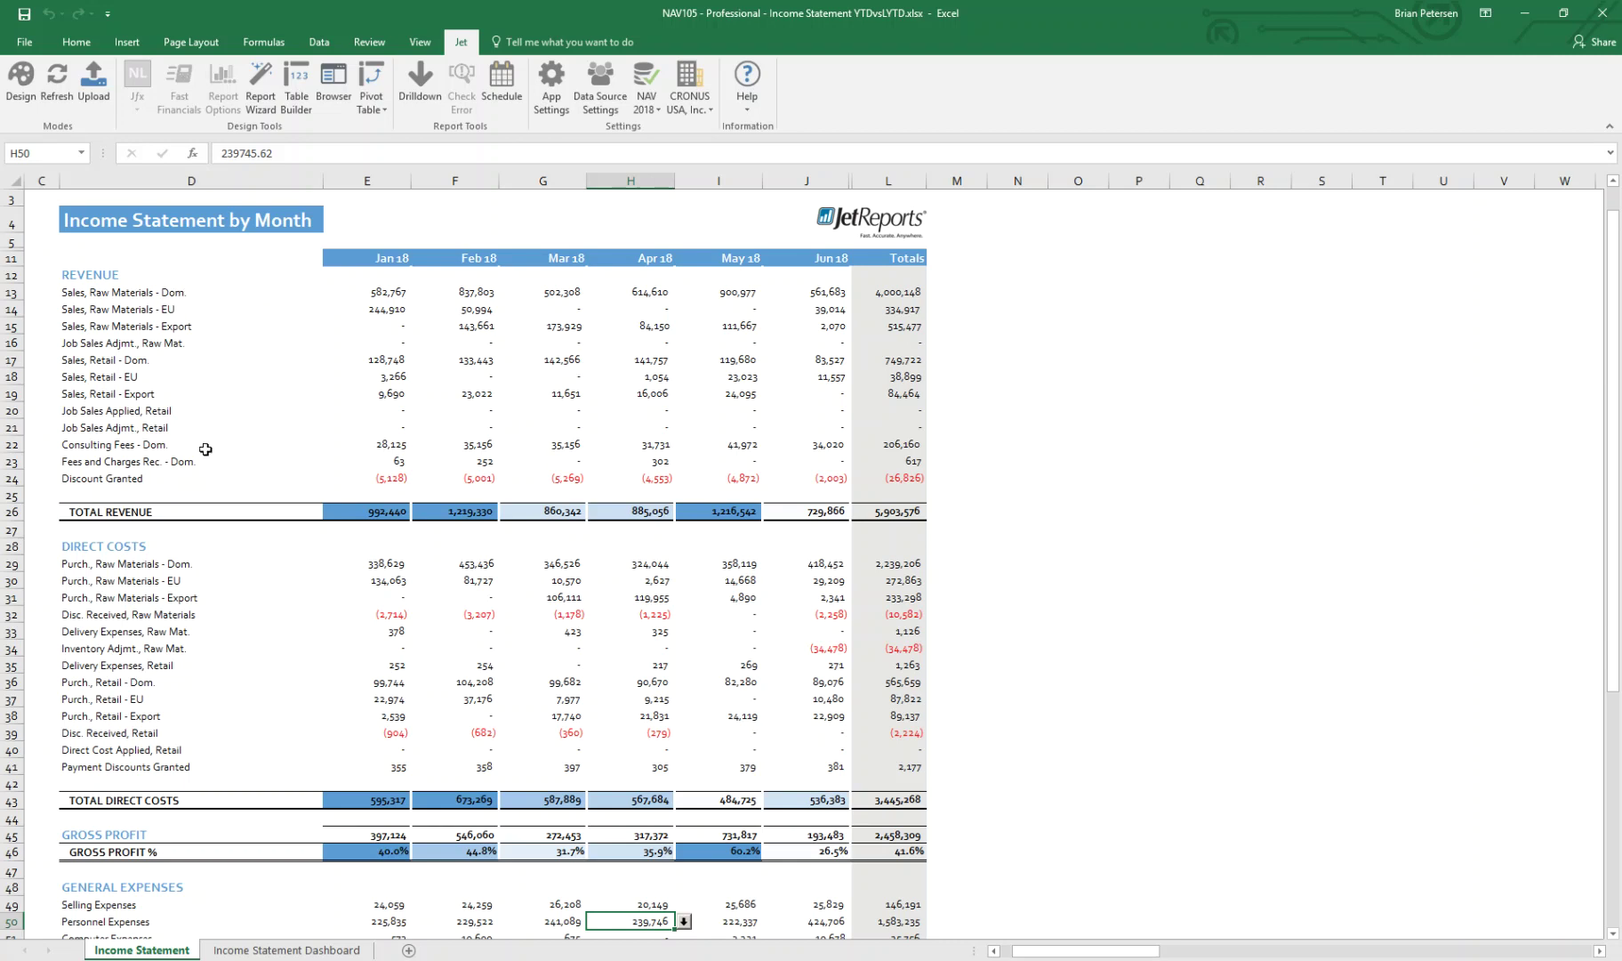
Refresh the Jet Reports Income Statement by Month with reporting date 6/30/2018
{"action": "scroll", "coordinate": [214, 543], "scroll_direction": "down", "scroll_amount": 5}
{"action": "scroll", "coordinate": [218, 542], "scroll_direction": "up", "scroll_amount": 5}
{"action": "left_click", "coordinate": [57, 78]}
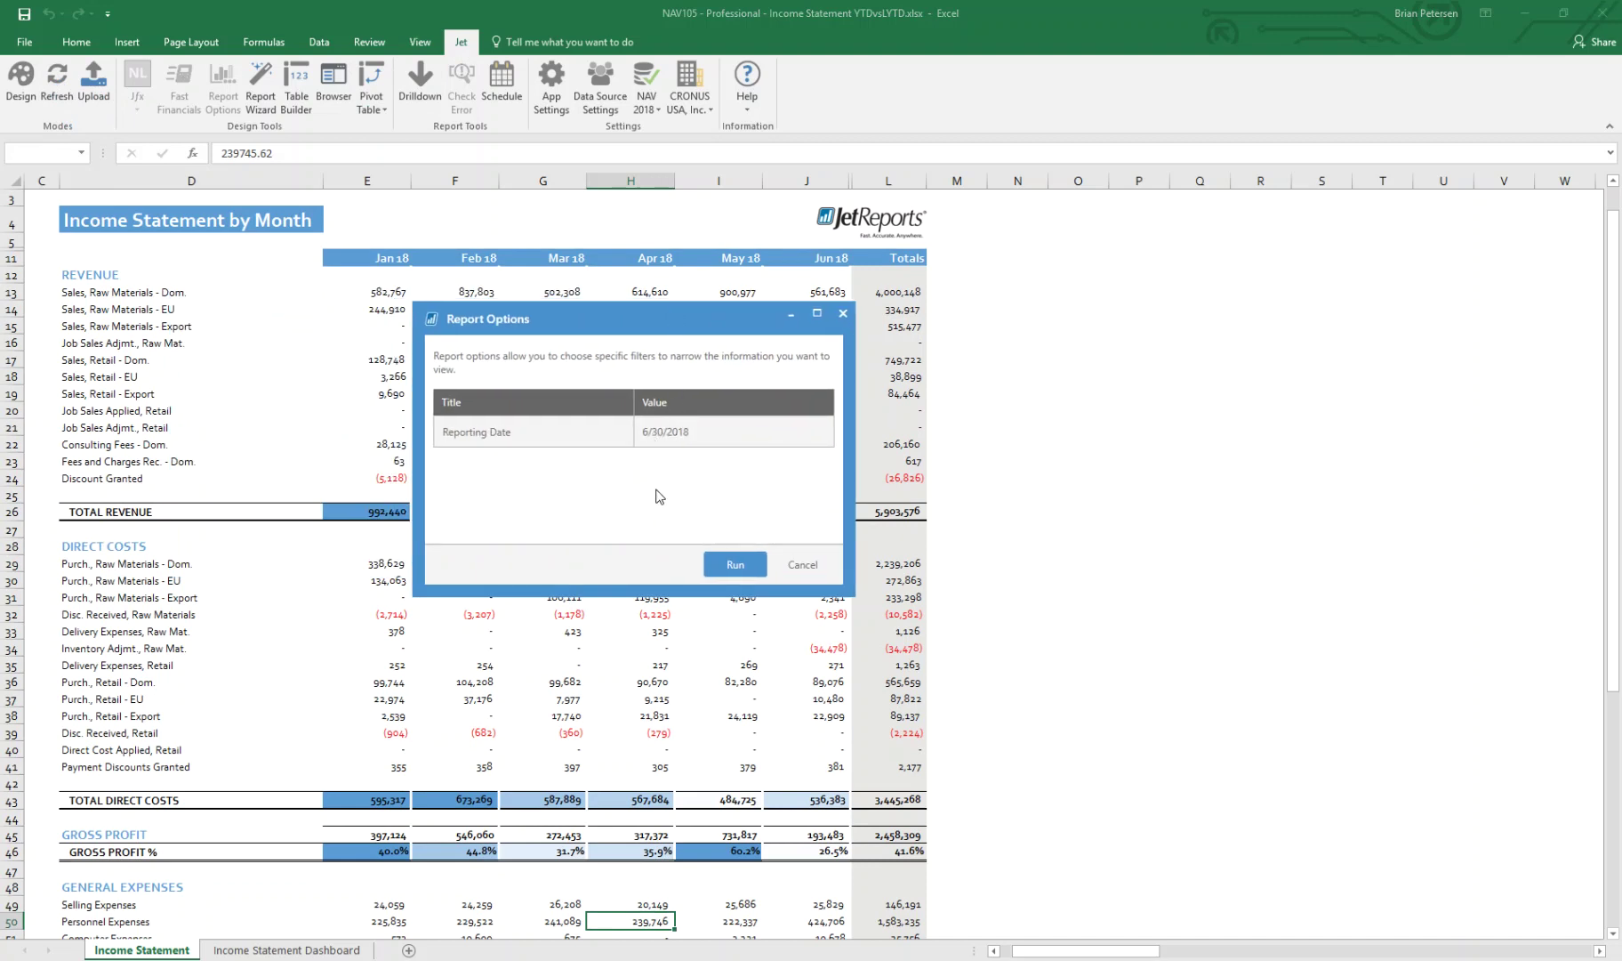
{"action": "left_click", "coordinate": [738, 564]}
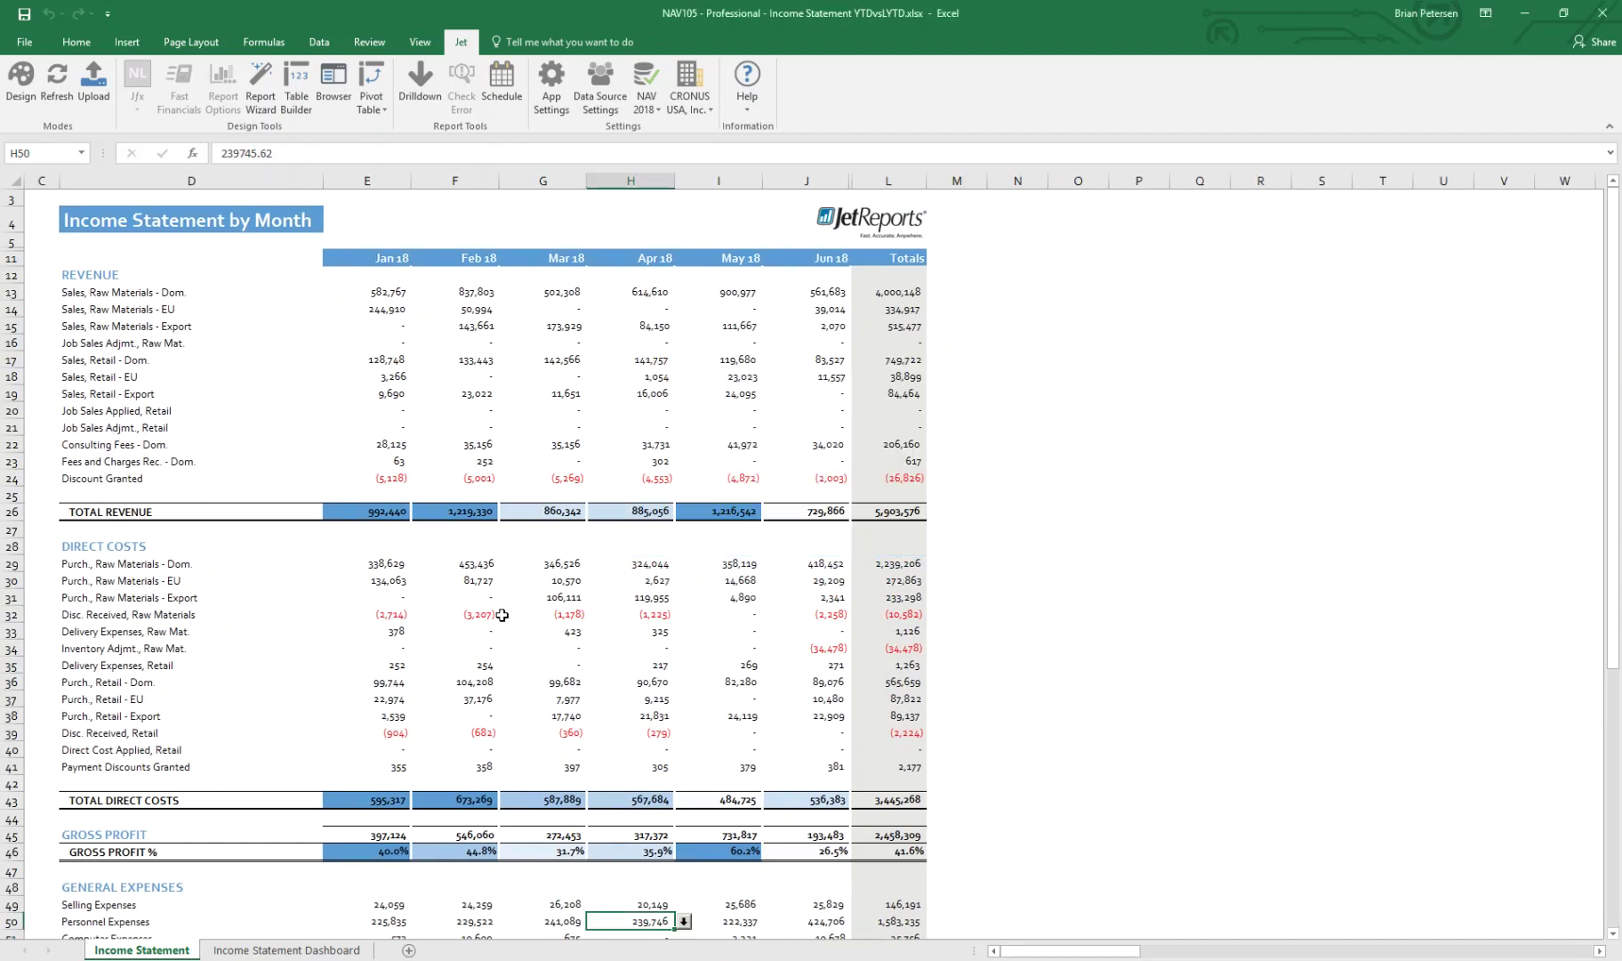
{"action": "left_click", "coordinate": [295, 950]}
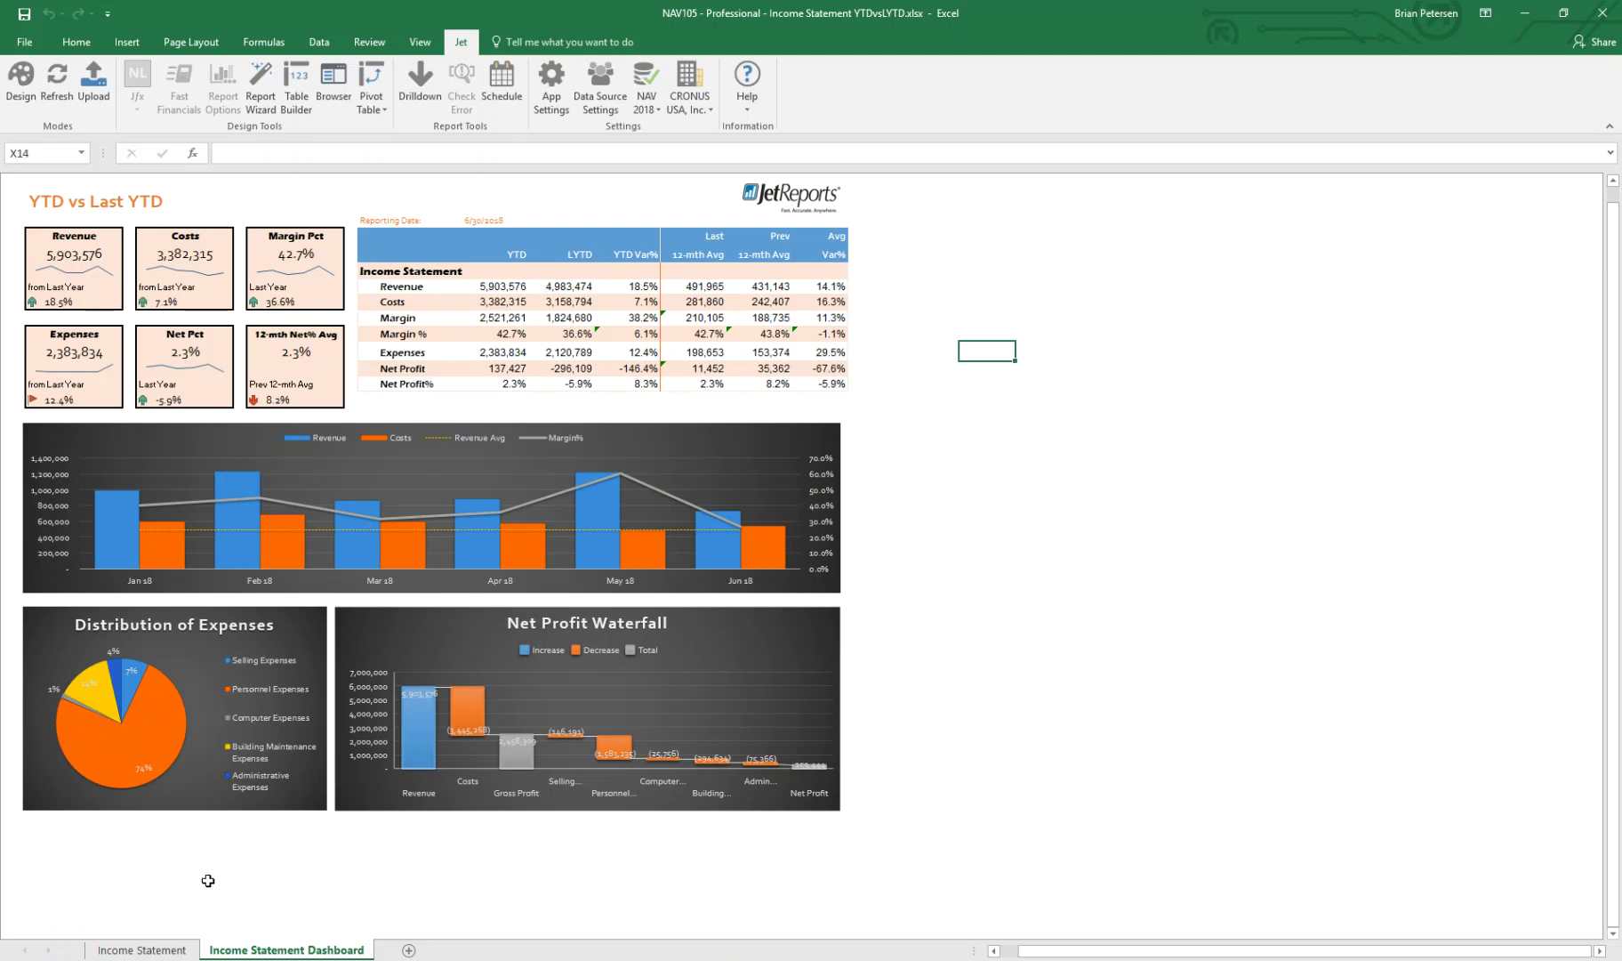
{"action": "left_click", "coordinate": [142, 950]}
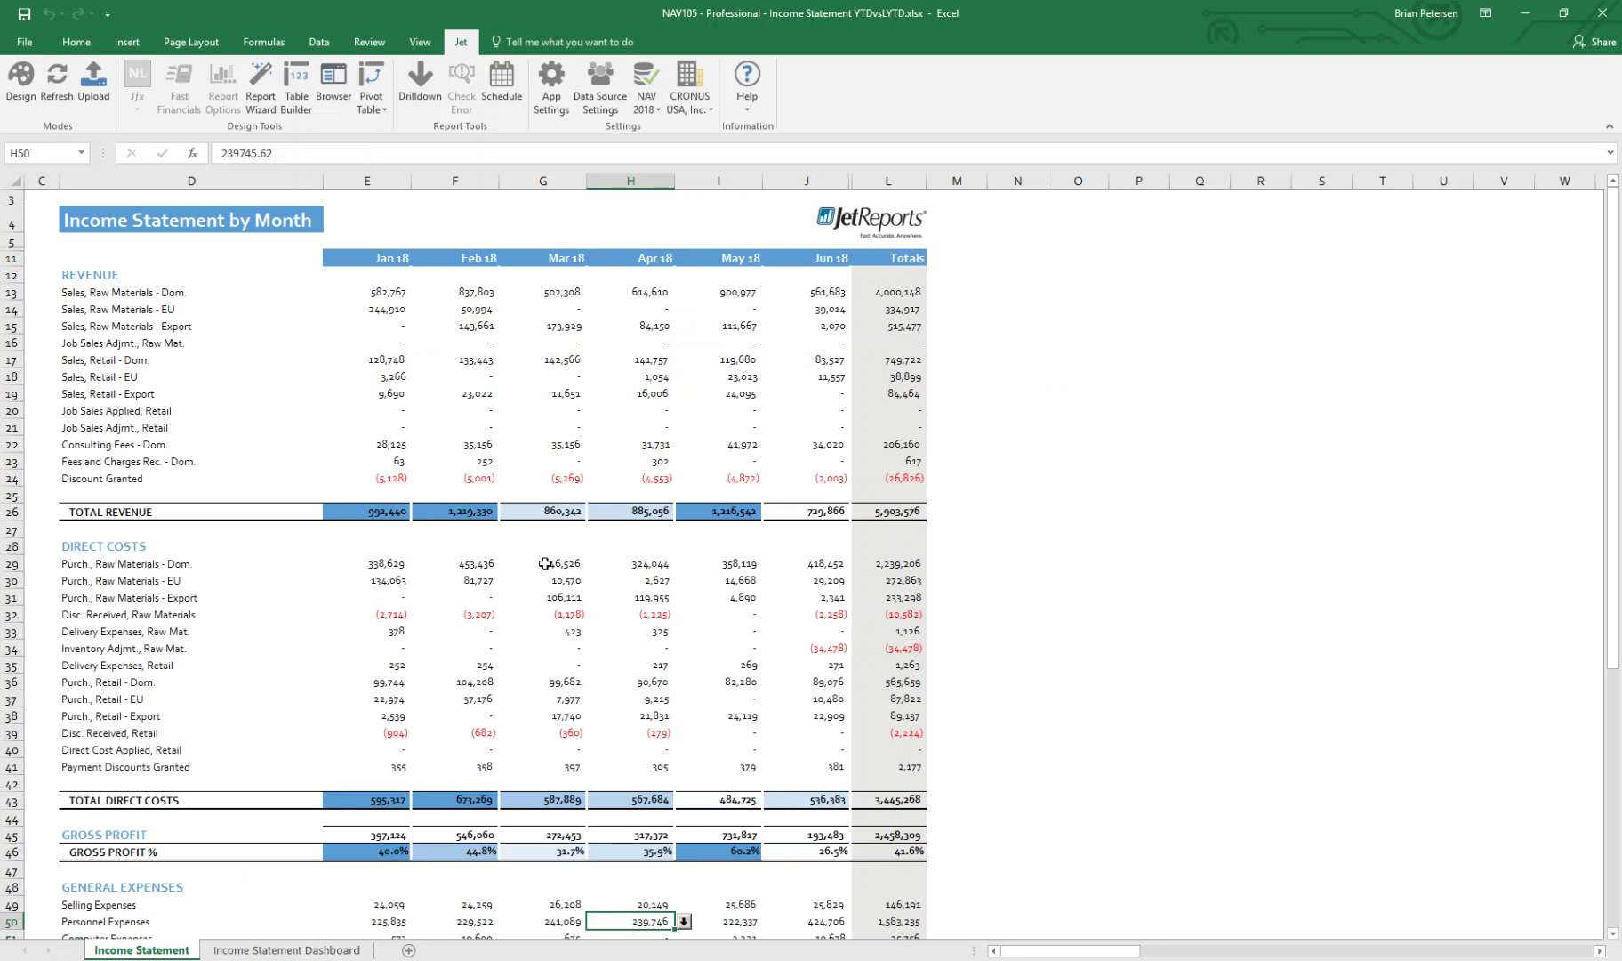
Drill into April's Personnel Expenses value in H50 to view its NAV general ledger entries
{"action": "scroll", "coordinate": [569, 734], "scroll_direction": "down", "scroll_amount": 2}
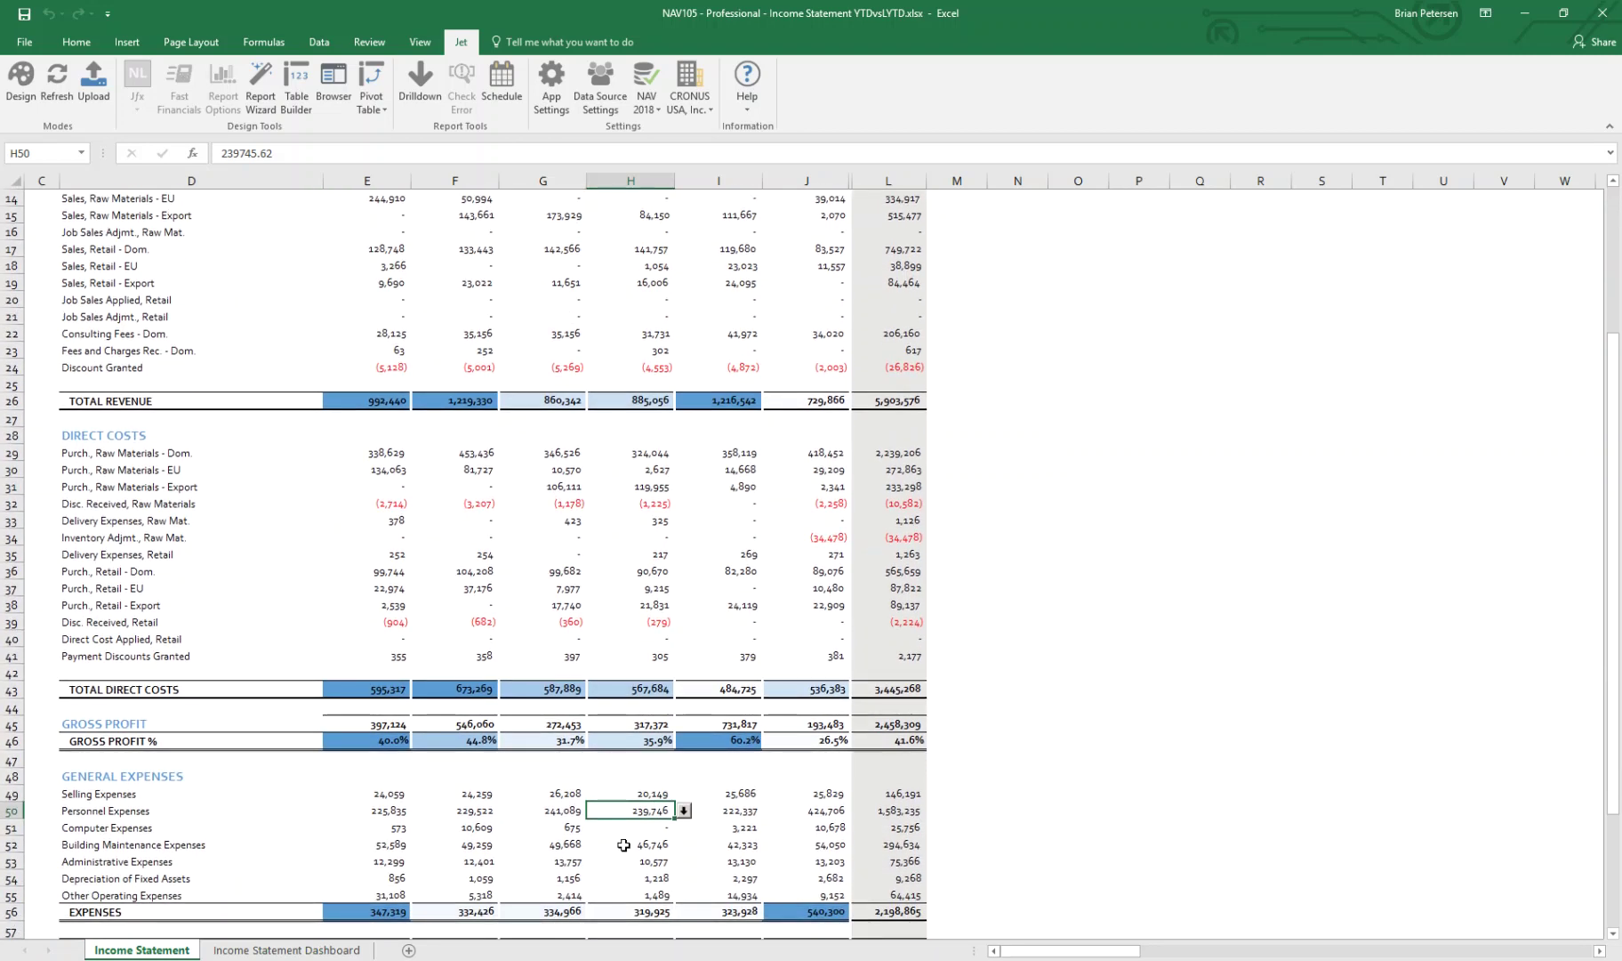
{"action": "left_click", "coordinate": [629, 829]}
{"action": "left_click", "coordinate": [632, 843]}
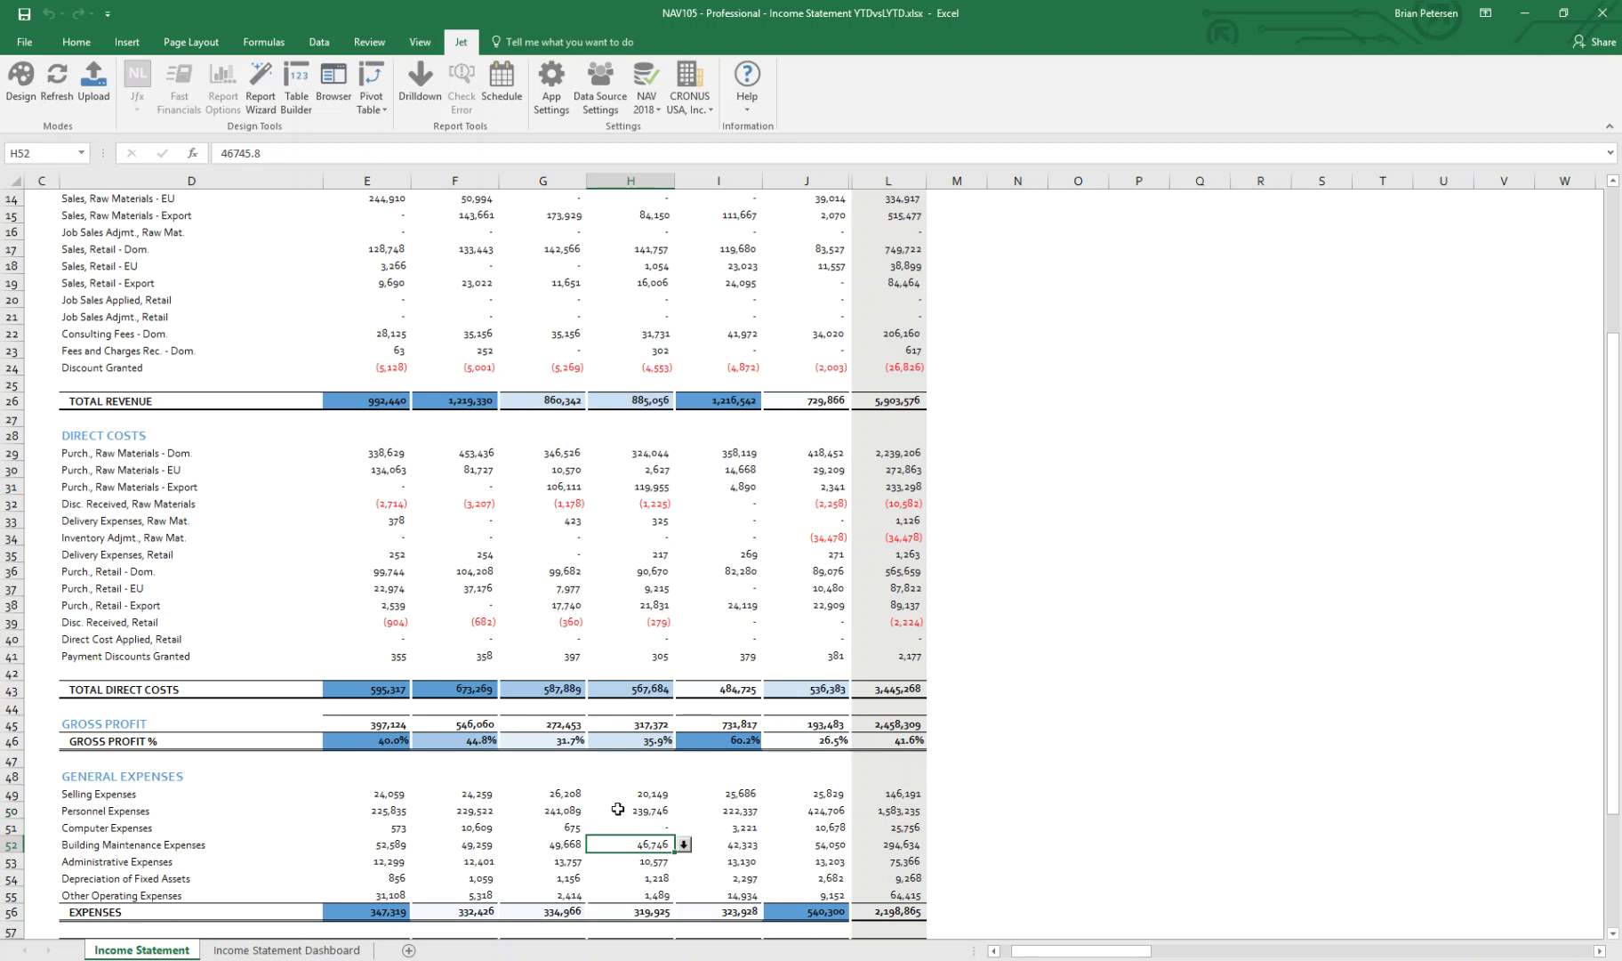
{"action": "left_click", "coordinate": [618, 808]}
{"action": "left_click", "coordinate": [683, 810]}
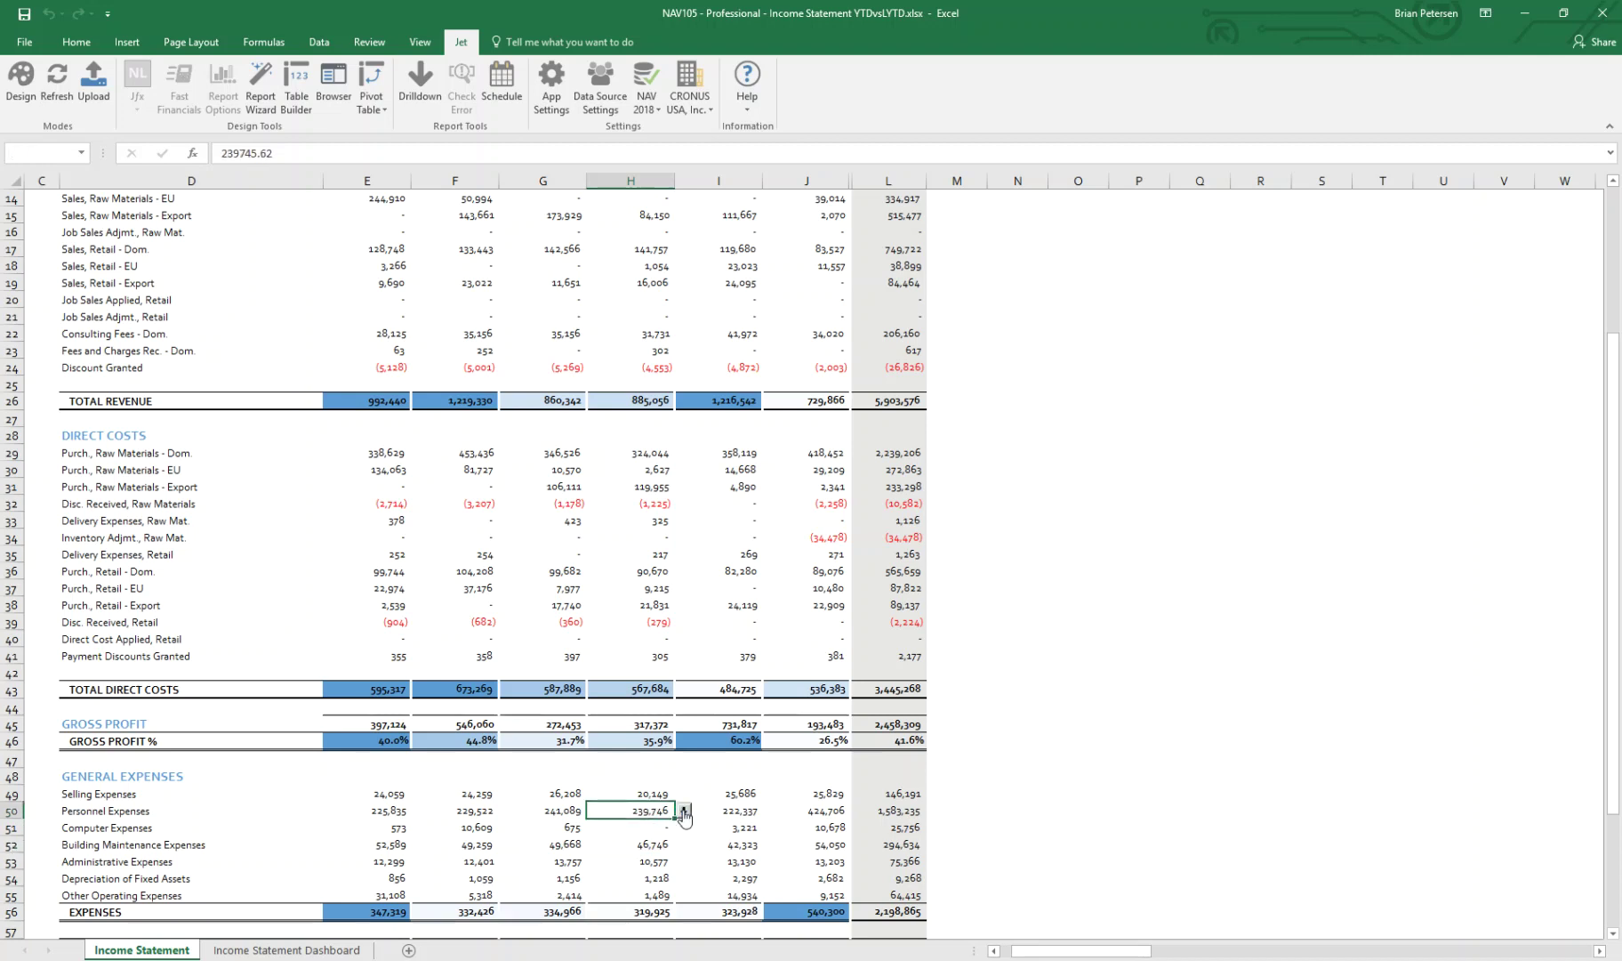